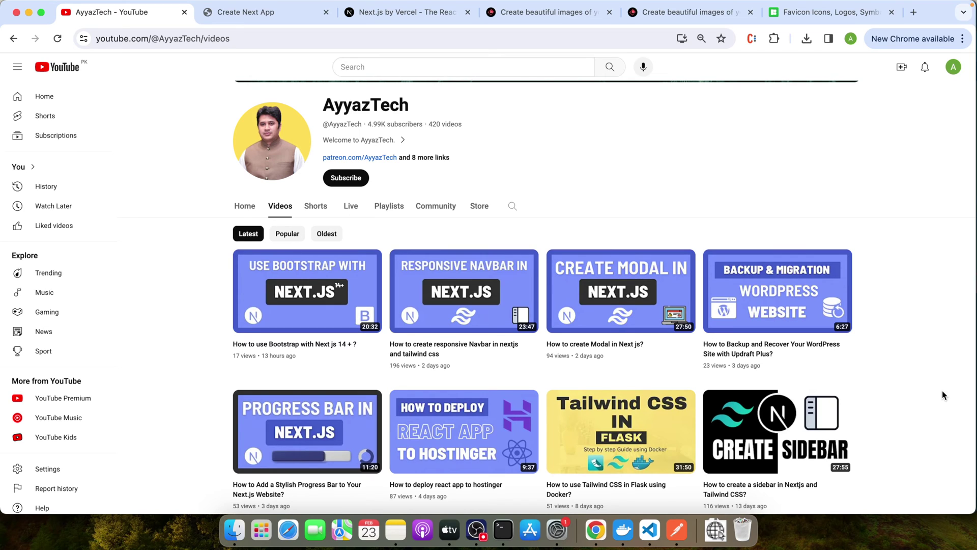
Step: Switch Chrome to the 'Create Next App' localhost:3000 tab
key("ctrl+Tab")
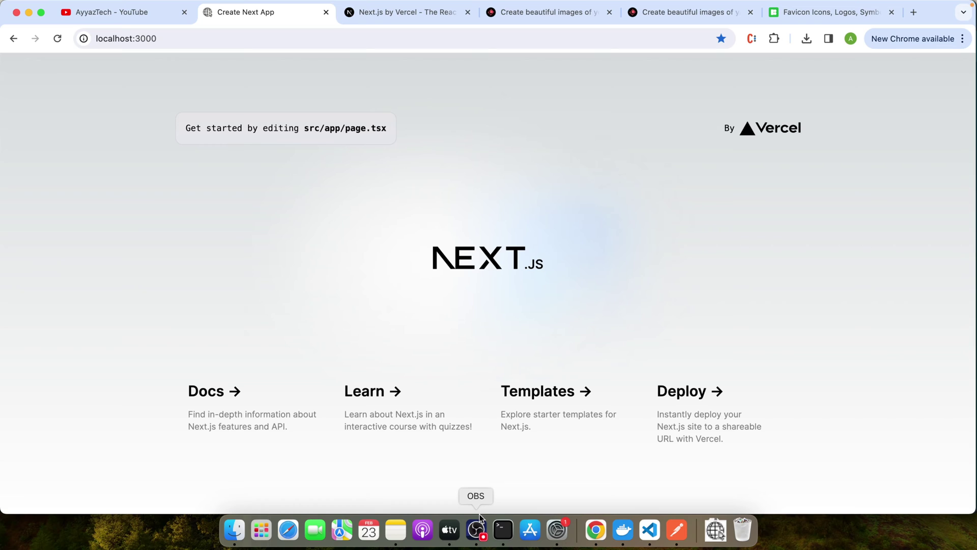
Step: Open Chrome's Icons8 favicon tab, dismiss its link reminder, and select the address bar
left_click(649, 529)
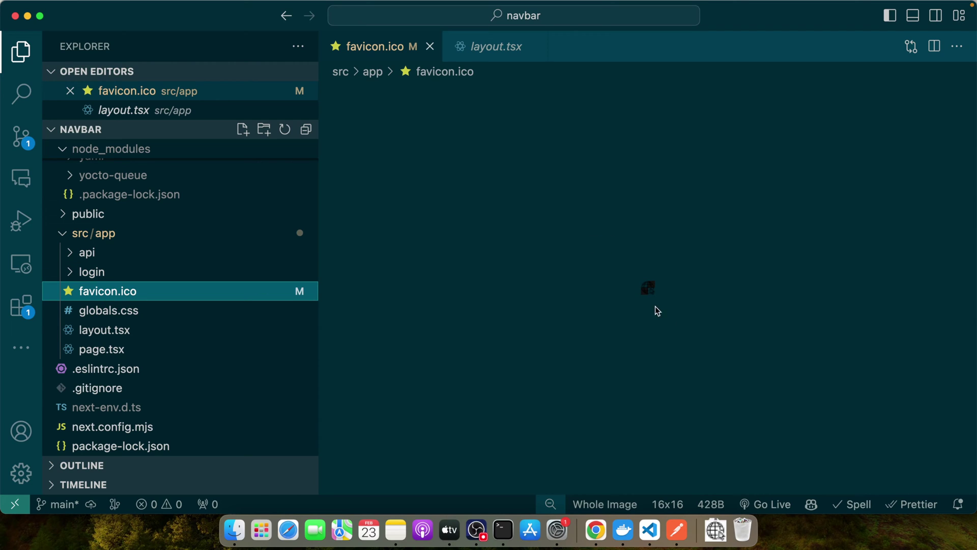
key("super+Tab")
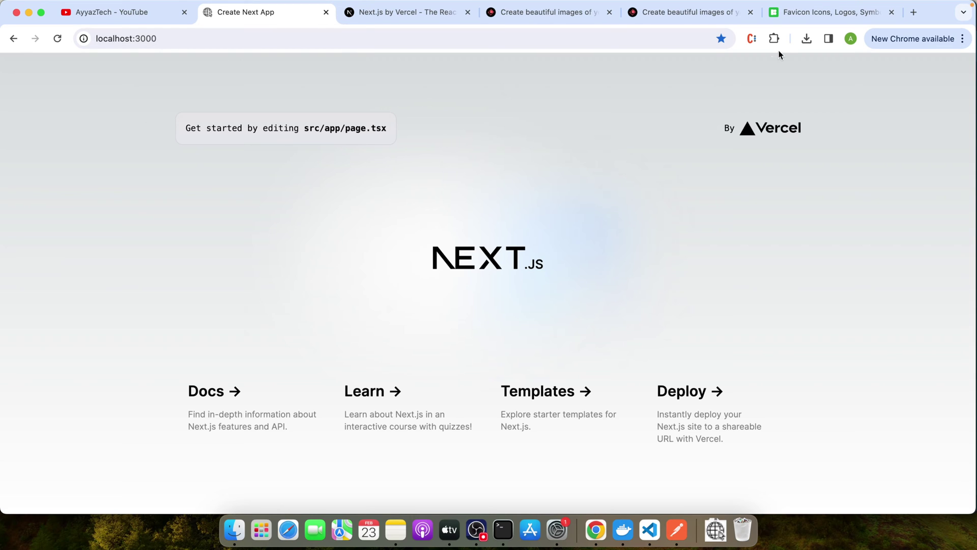
left_click(789, 15)
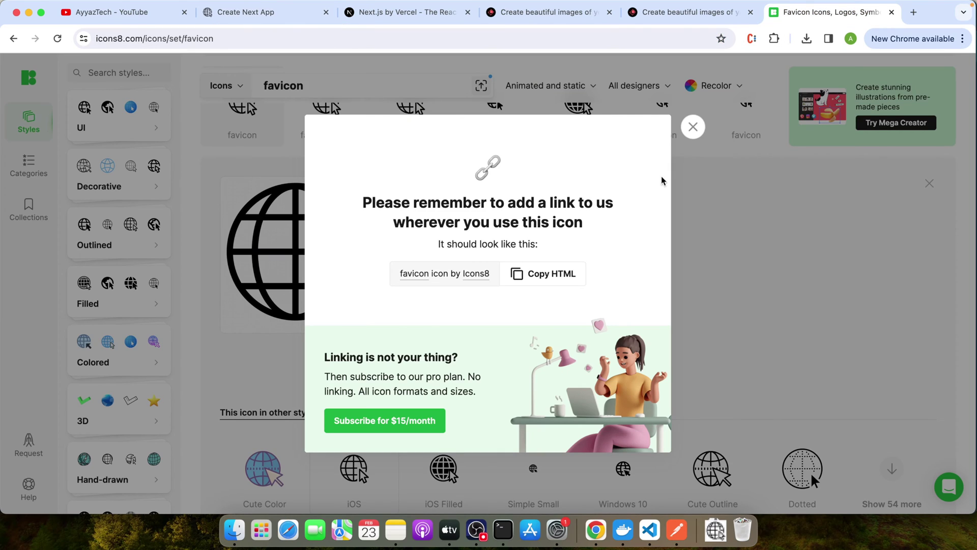
left_click(693, 127)
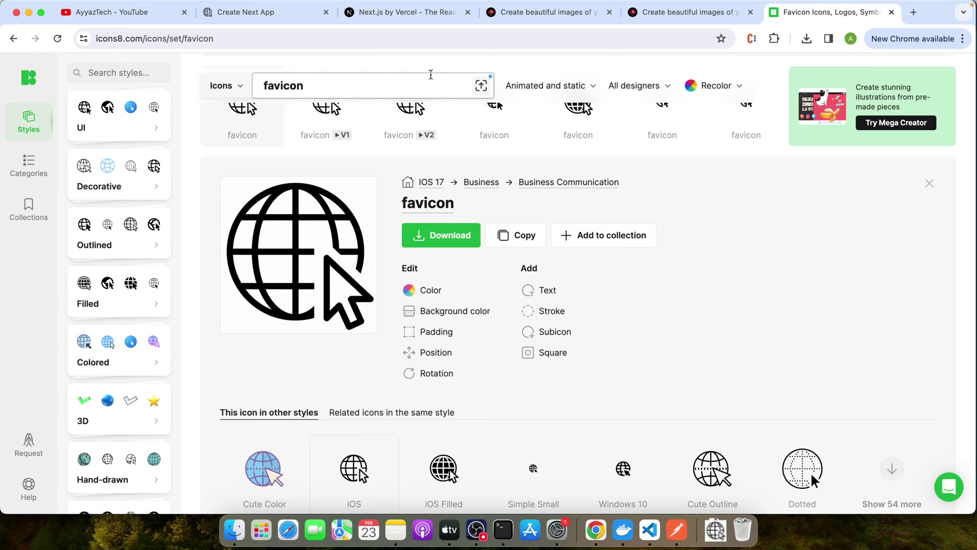
left_click(424, 38)
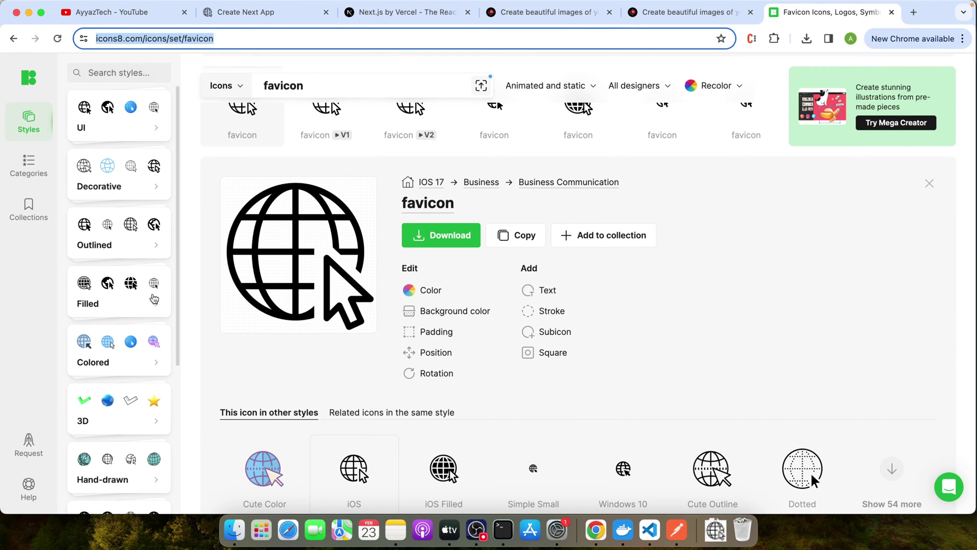
scroll(119, 230, "down", 3)
type("goog")
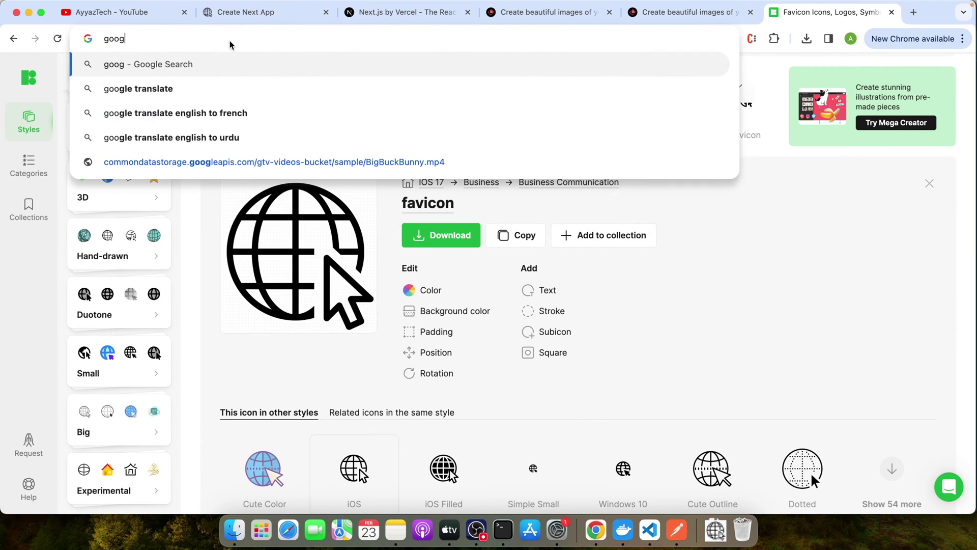
type("le icon")
Step: Search 'google icon' and save the Google G logo as favicon.ico, replacing the earlier download
key("Return")
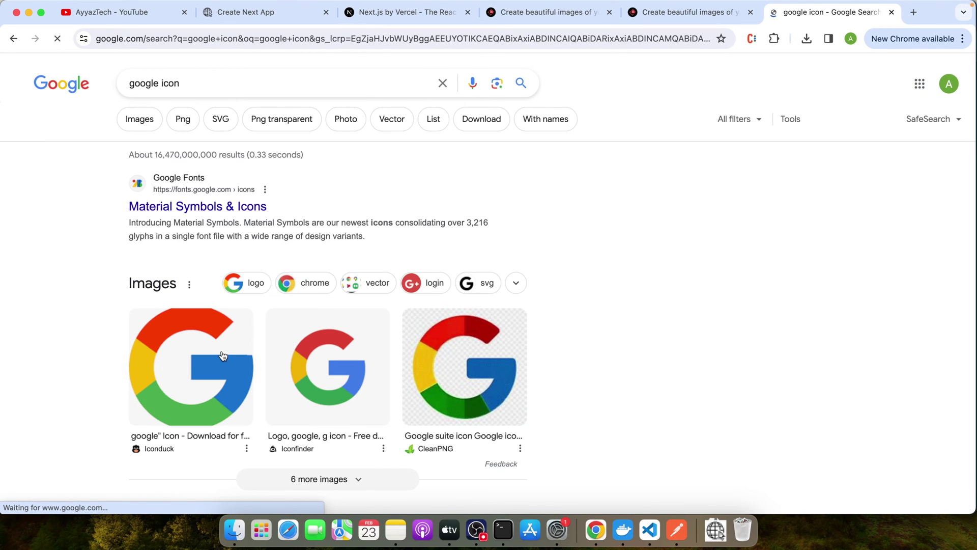
left_click(220, 355)
right_click(722, 270)
left_click(757, 408)
type("favicon")
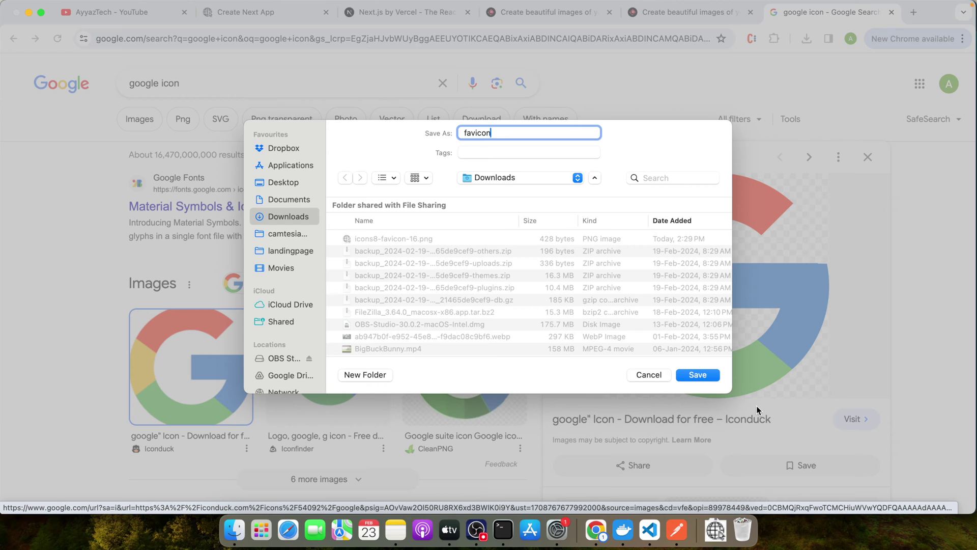
type(".ico")
key("Return")
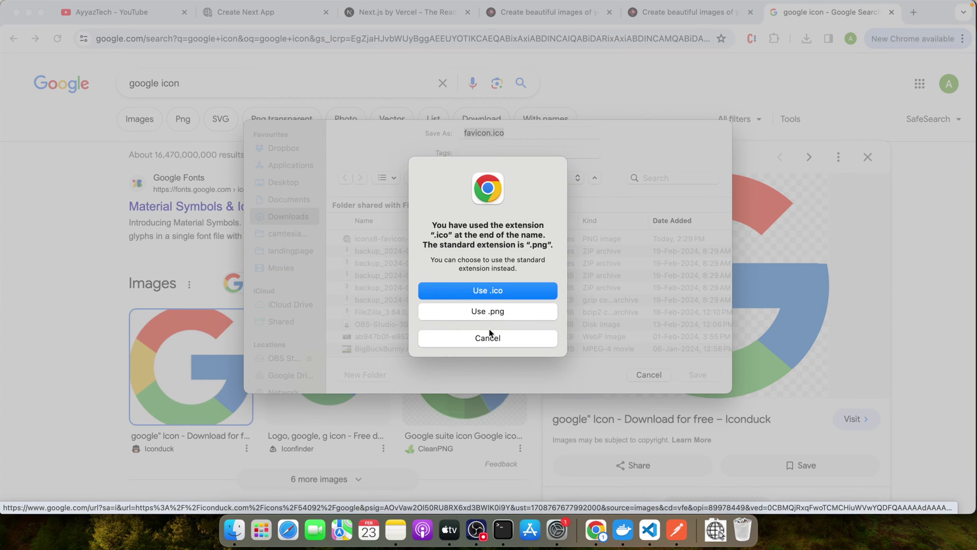
left_click(494, 290)
left_click(511, 320)
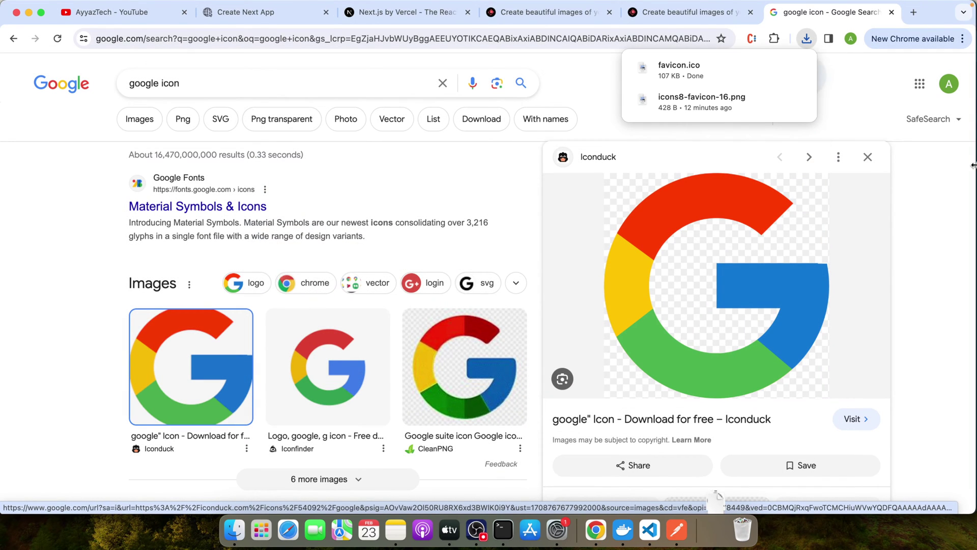
Step: Drag the downloaded favicon.ico into VS Code's src/app, replacing the old favicon
mouse_move(710, 63)
left_mouse_down()
mouse_move(241, 261)
mouse_move(219, 232)
left_mouse_up()
key("super+Tab")
left_click(527, 316)
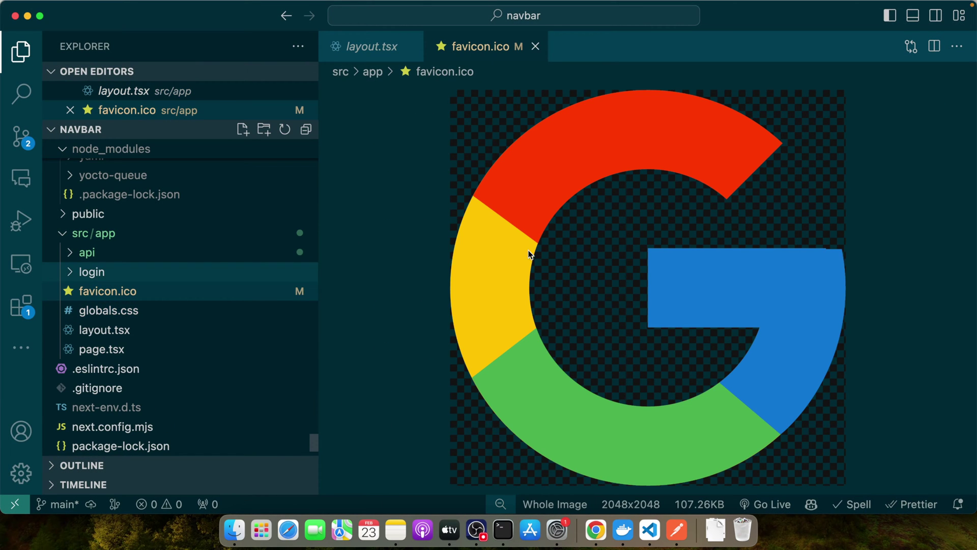
key("super+Tab")
Step: Find the favicon.ico link in the localhost:3000 page source, open it, then view the login page
left_click(259, 24)
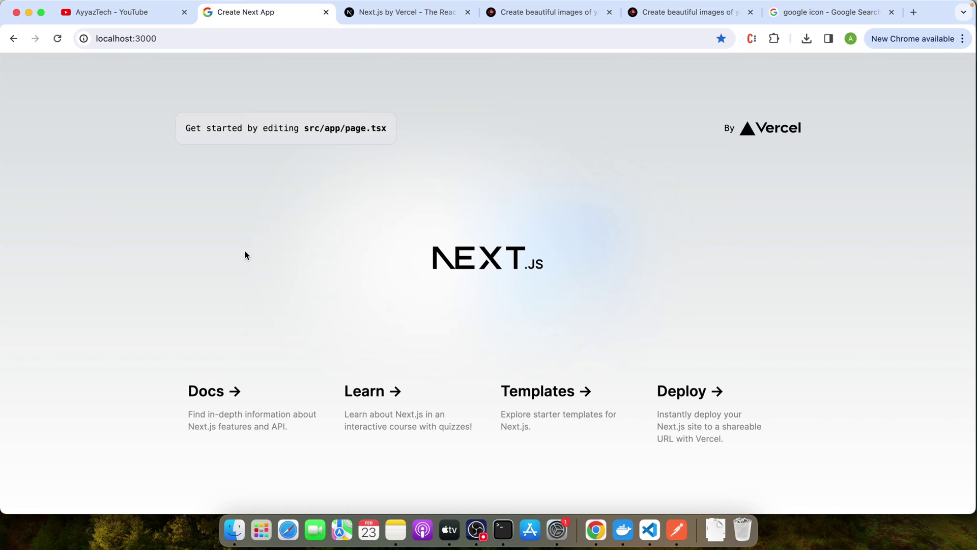
right_click(123, 118)
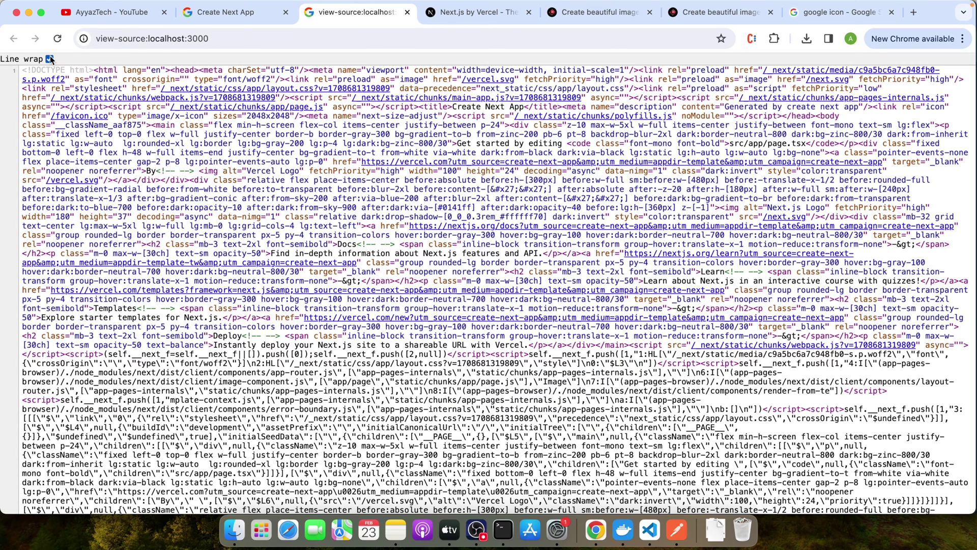
key("super+f")
type("favico")
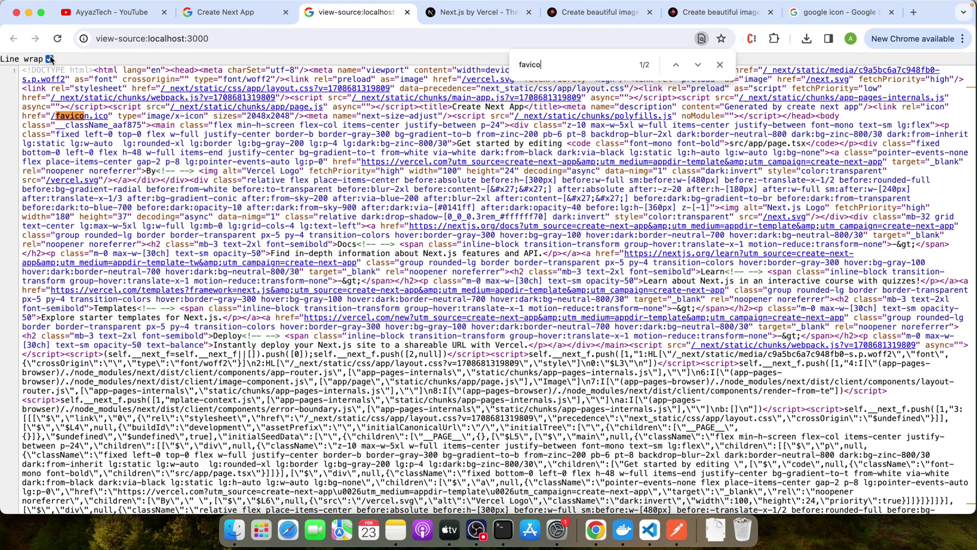
left_click(68, 116)
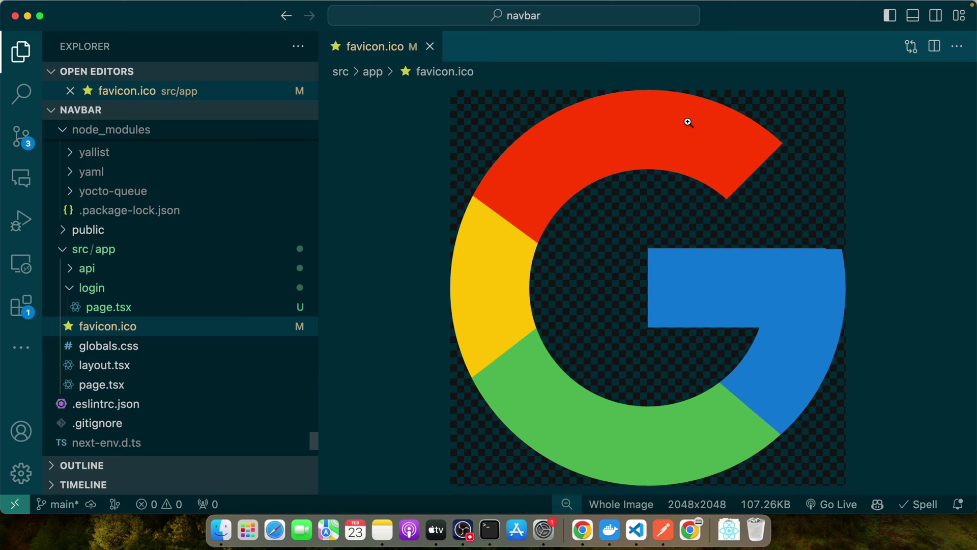
key("super+Tab")
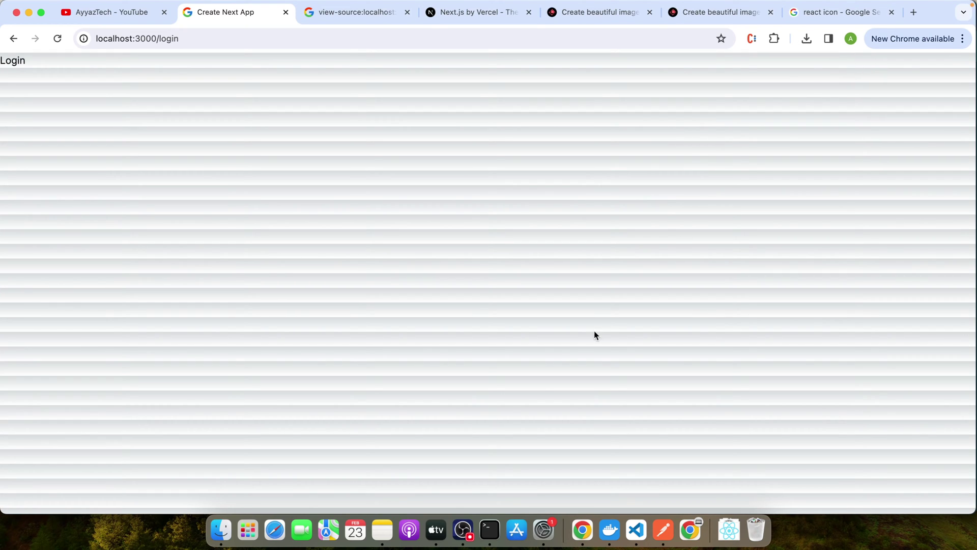
Step: Rename Downloads' favicon.ico to icon.png, keeping .png, and drag it into VS Code's src/app
key("super+Tab")
left_click(377, 83)
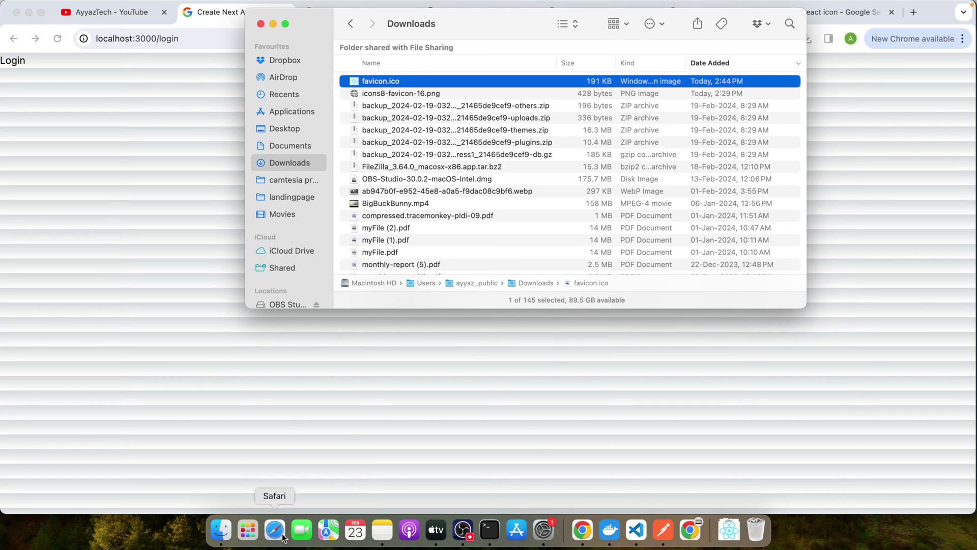
left_click(489, 530)
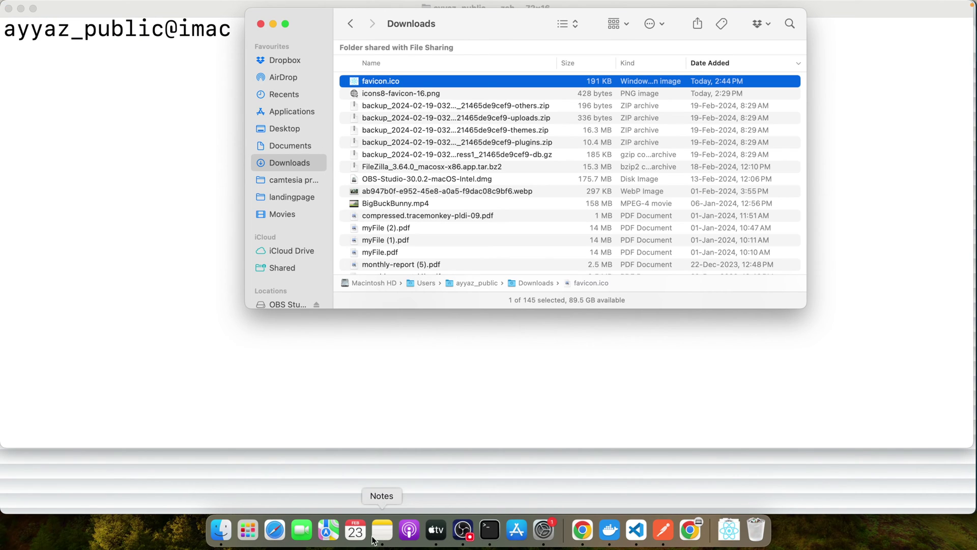
key("Return")
type("icon")
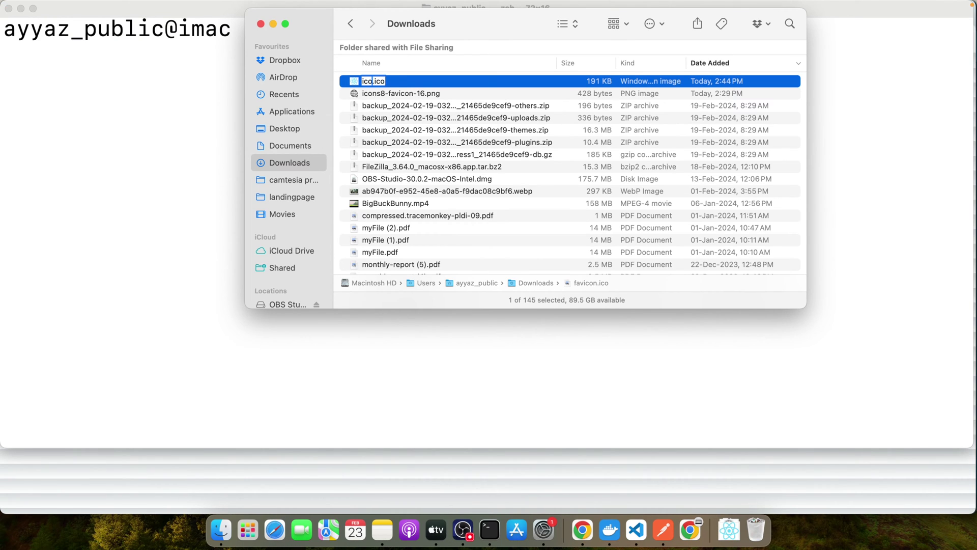
key("BackSpace")
key("BackSpace")
key("BackSpace")
type("png")
key("Return")
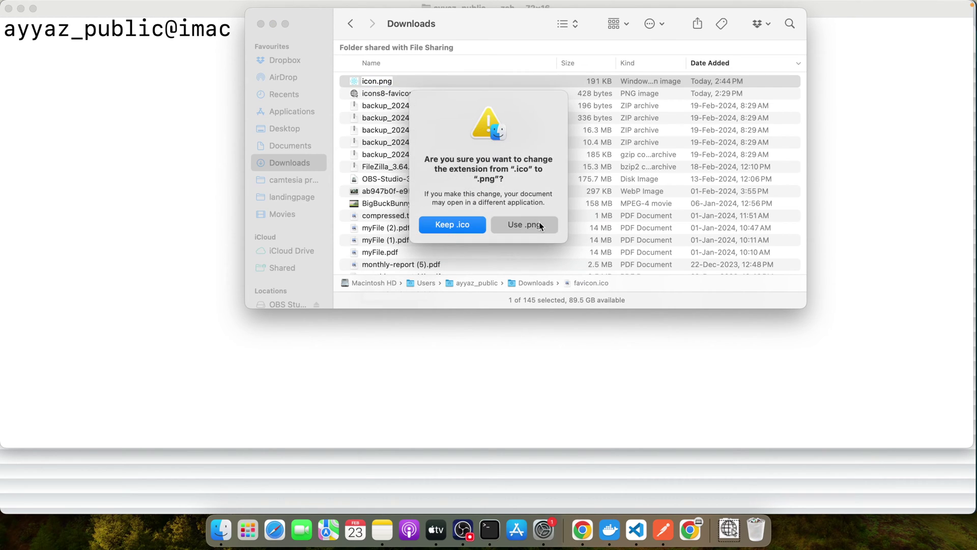
left_click(535, 223)
mouse_move(353, 79)
left_mouse_down()
mouse_move(299, 383)
mouse_move(193, 351)
left_mouse_up()
key("super+Tab")
Step: Delete favicon.ico from the src/app folder
left_click(107, 347)
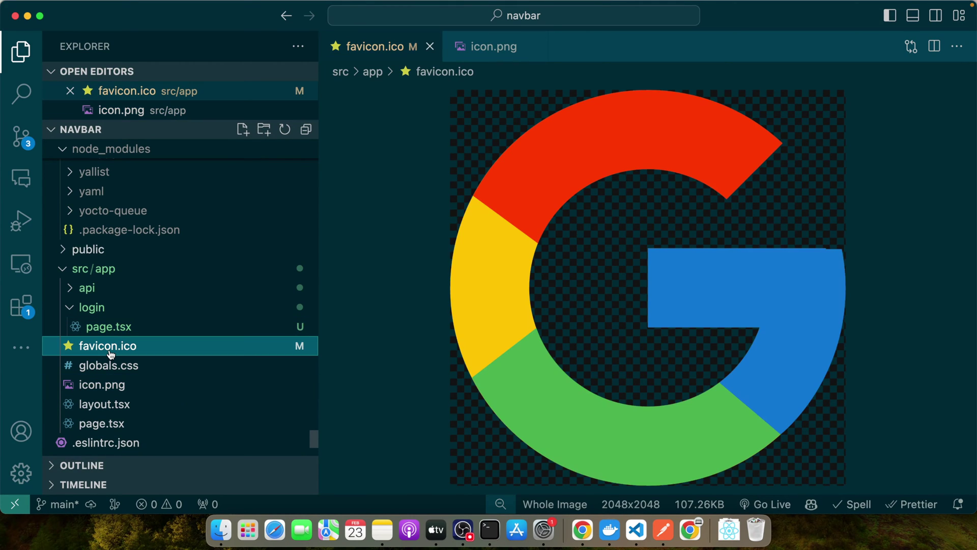
key("super+BackSpace")
key("Return")
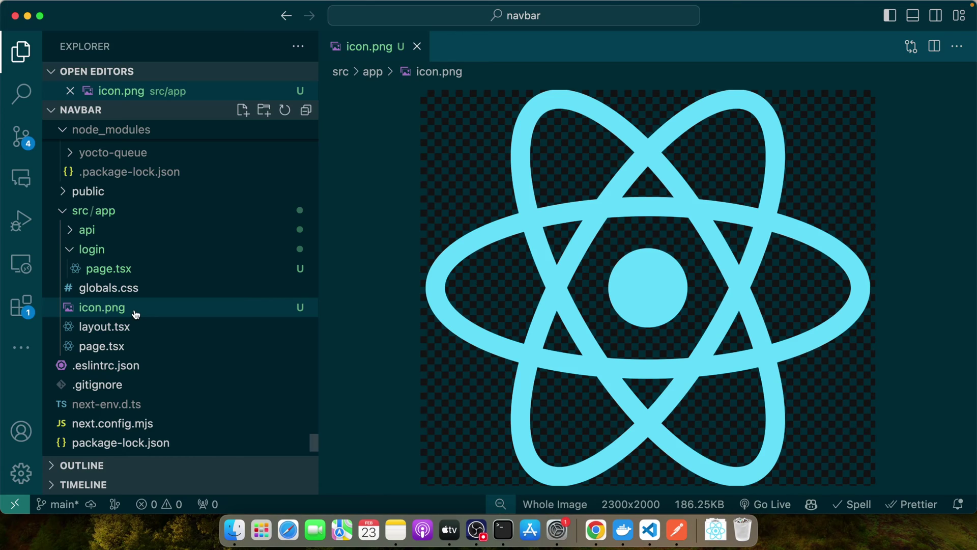
Step: Rename apple-icon.png to icon.png in the Explorer, correcting a mistyped name
left_click(134, 313)
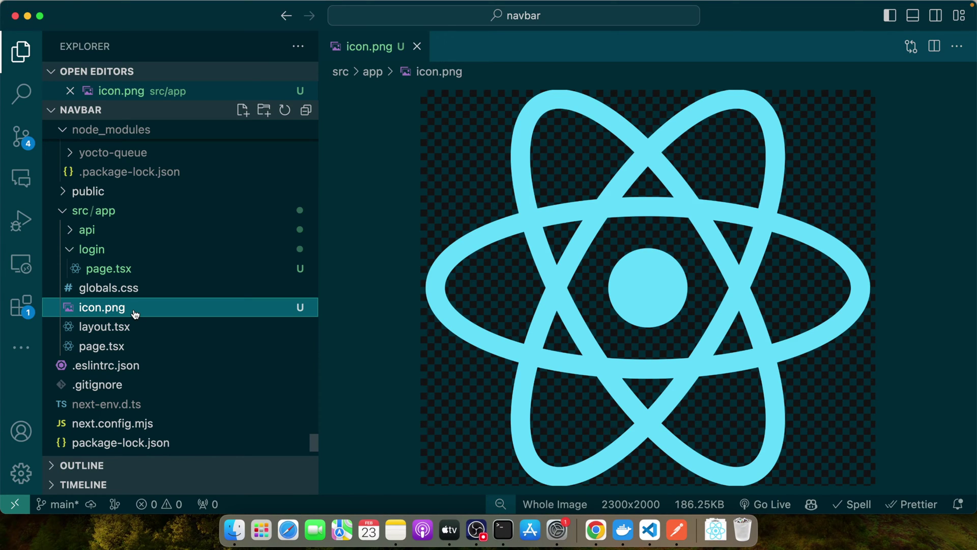
key("Return")
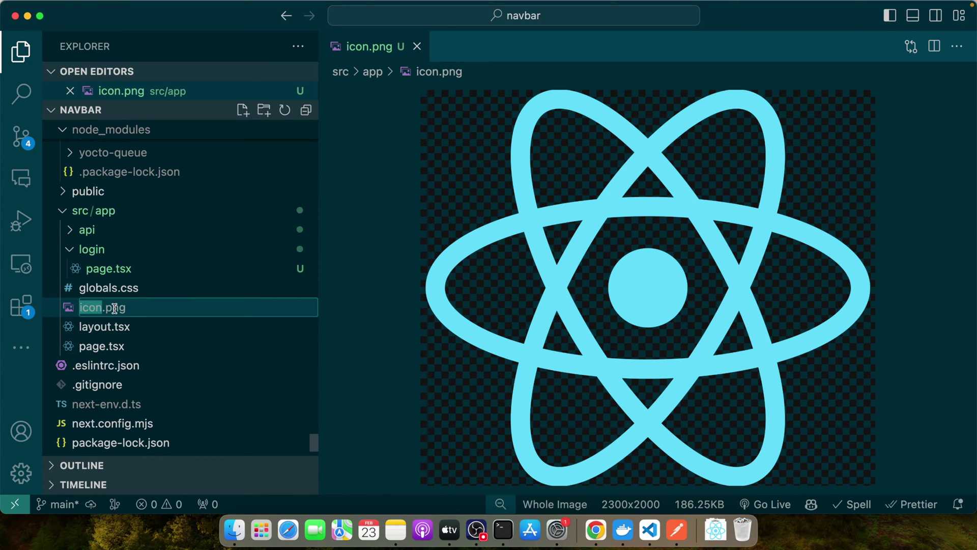
type("apple-")
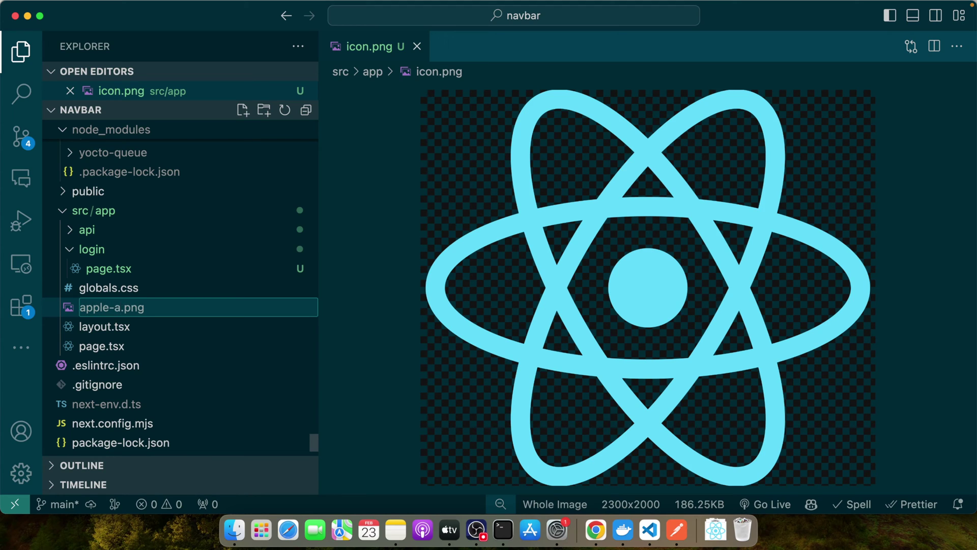
type("o")
key("BackSpace")
type("icon")
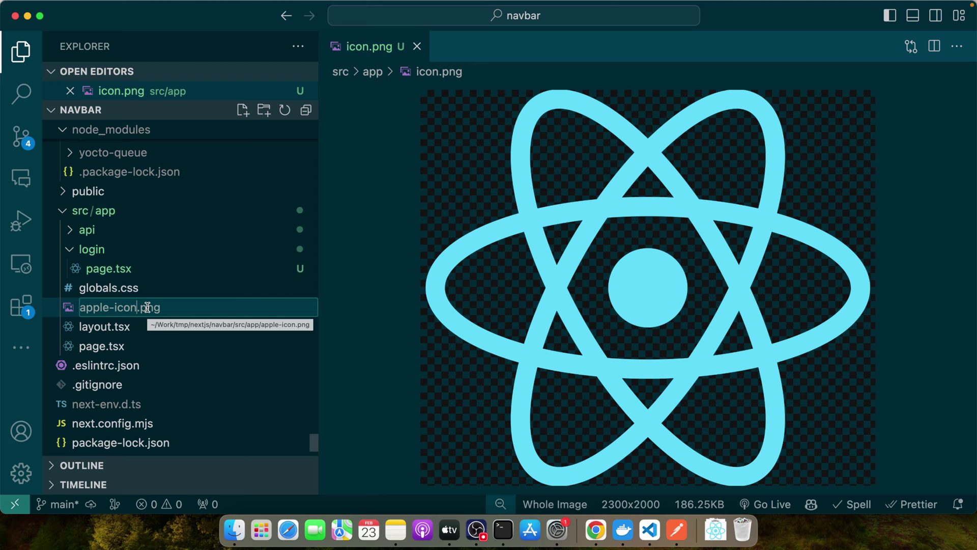
key("Return")
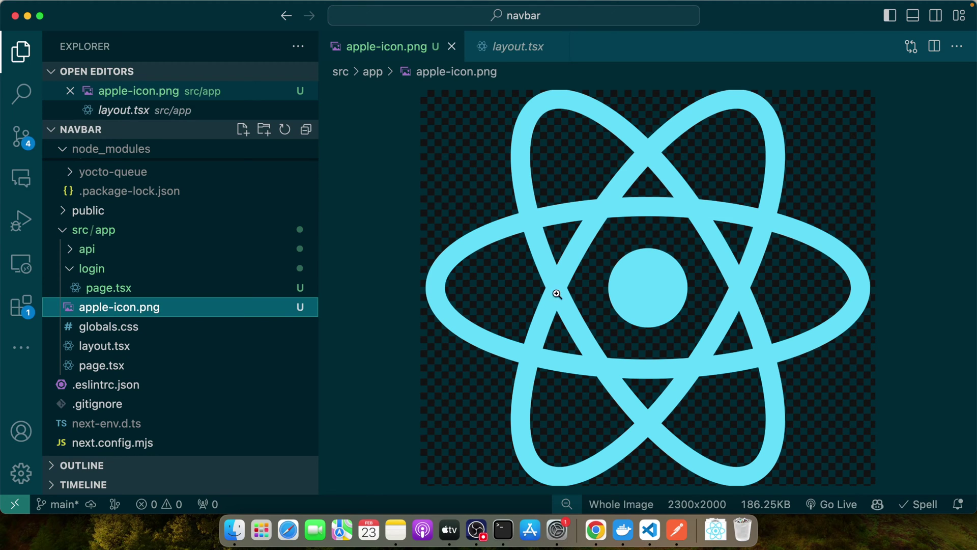
key("Return")
type("i")
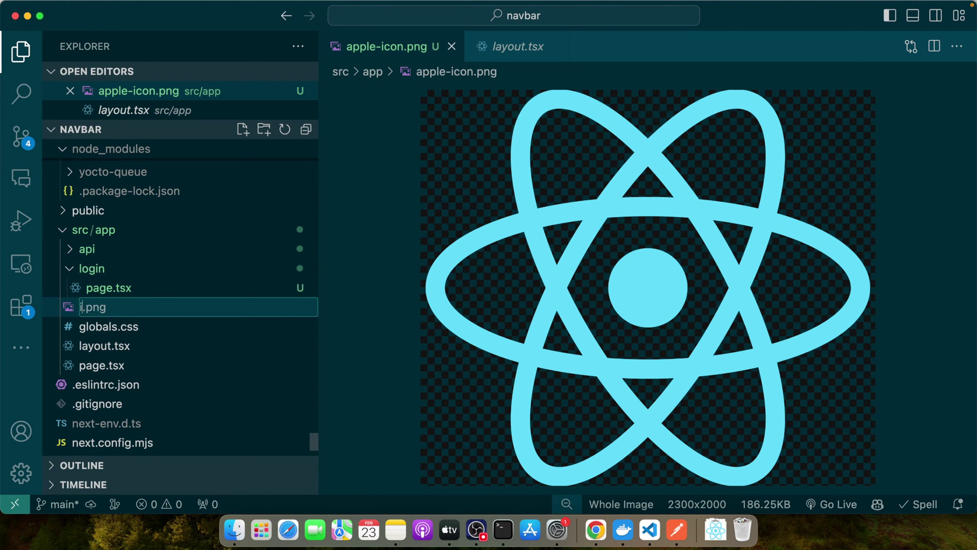
type("con")
key("Return")
key("super+Tab")
key("super+Tab")
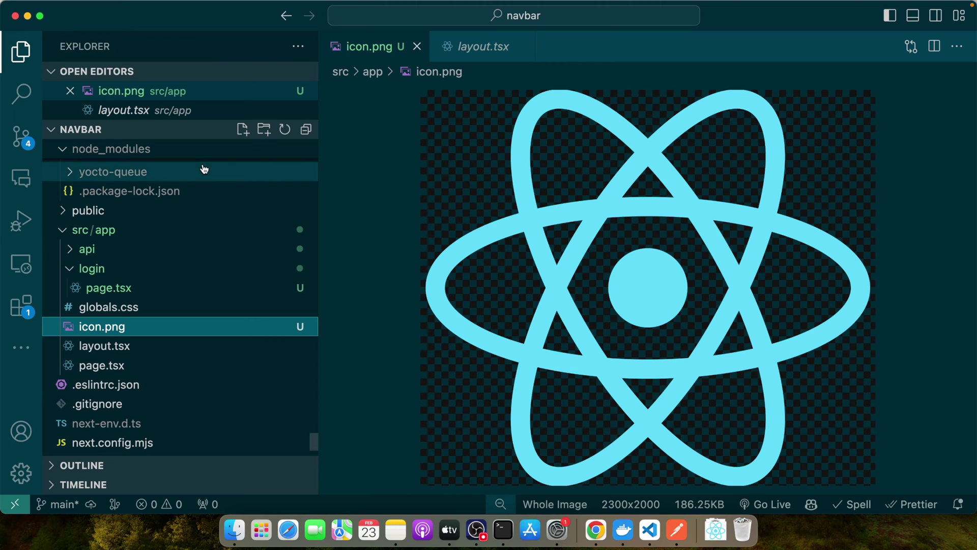
Step: Create a new file named Icon.tsx in src/app
left_click(132, 235)
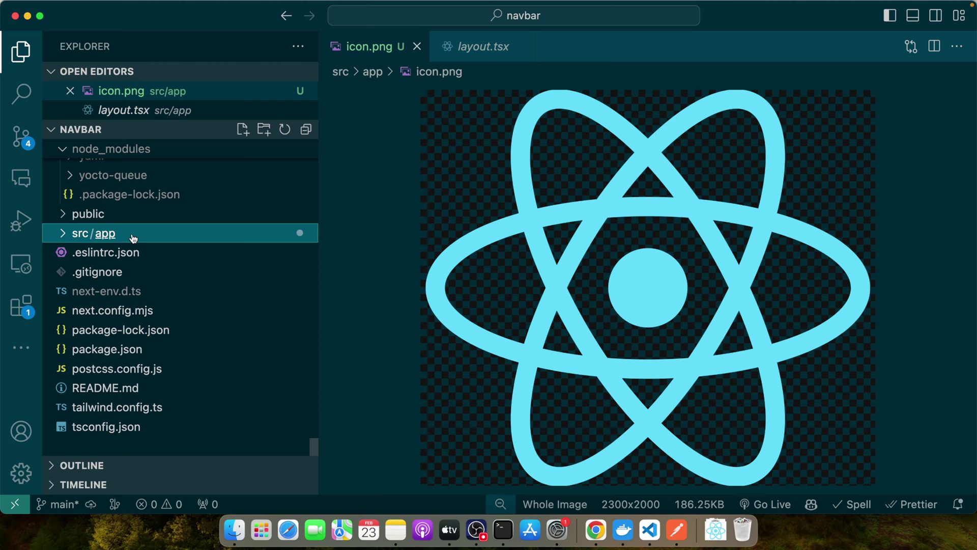
right_click(103, 237)
left_click(134, 243)
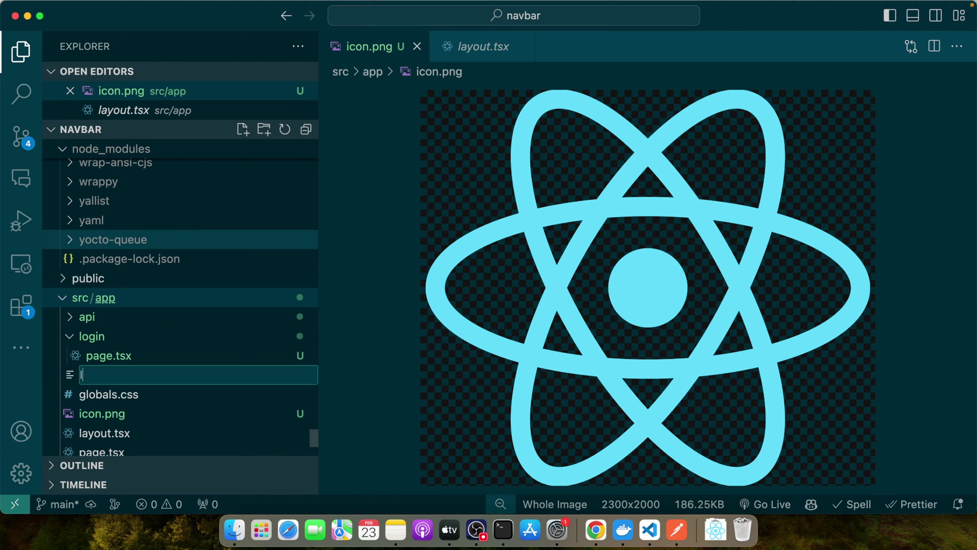
type("Icon.tsx")
key("Return")
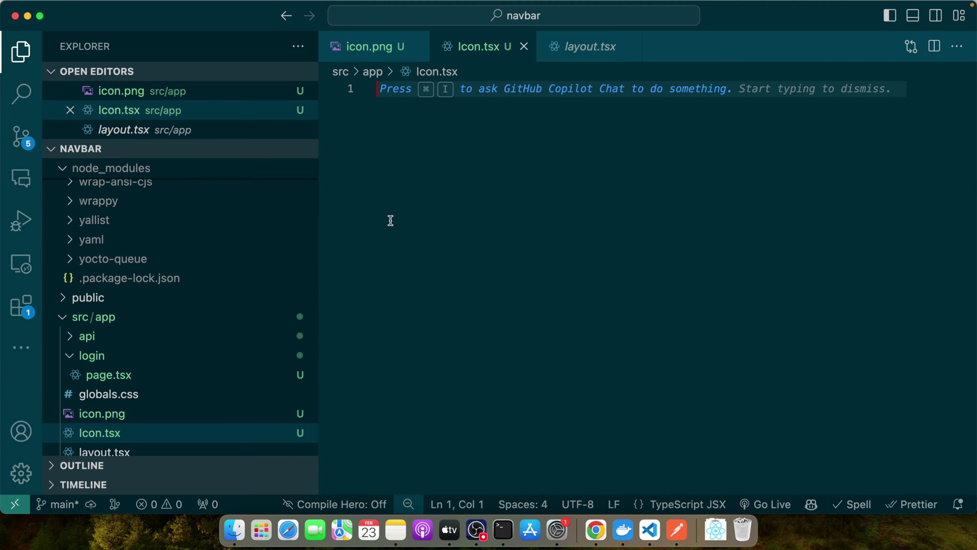
type("exp")
Step: Write the runtime 'edge', 32×32 size and 'image/png' contentType exports, and save
key("Tab")
key("ctrl+z")
type("xp")
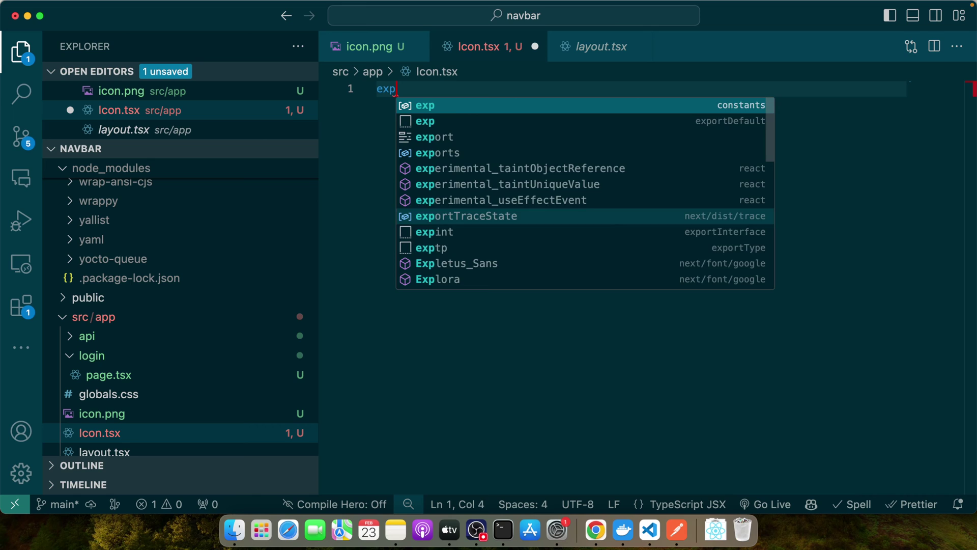
type("ort const runtime ")
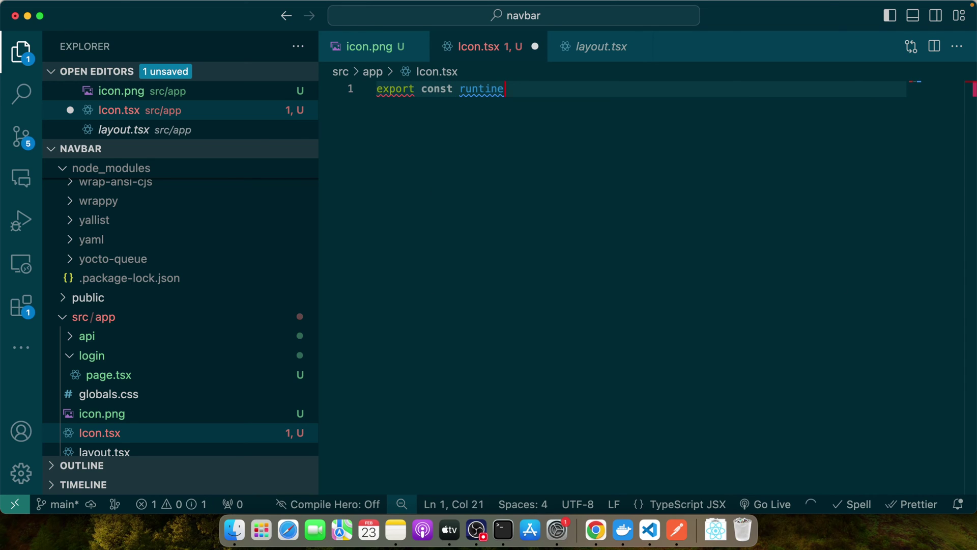
type("= \"edge")
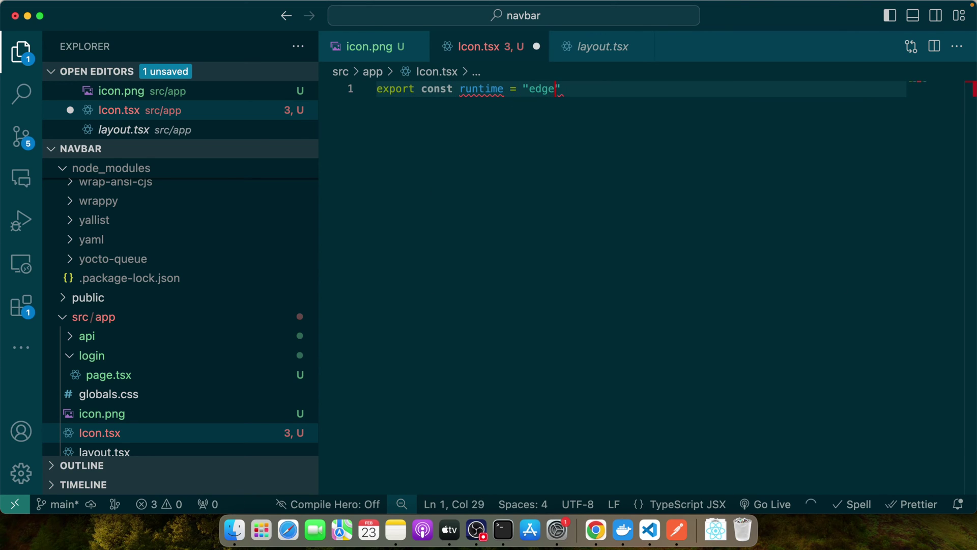
type("\";")
key("Return")
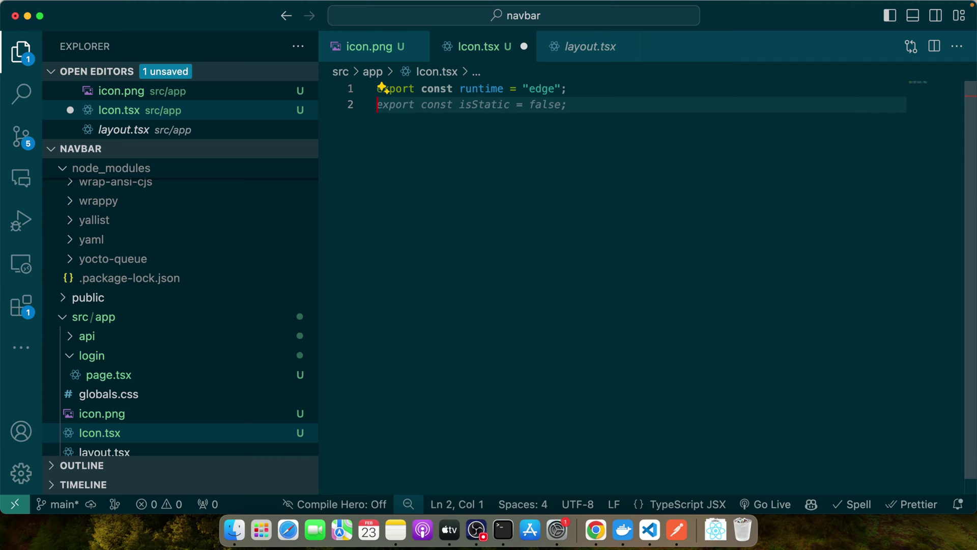
type("export const ")
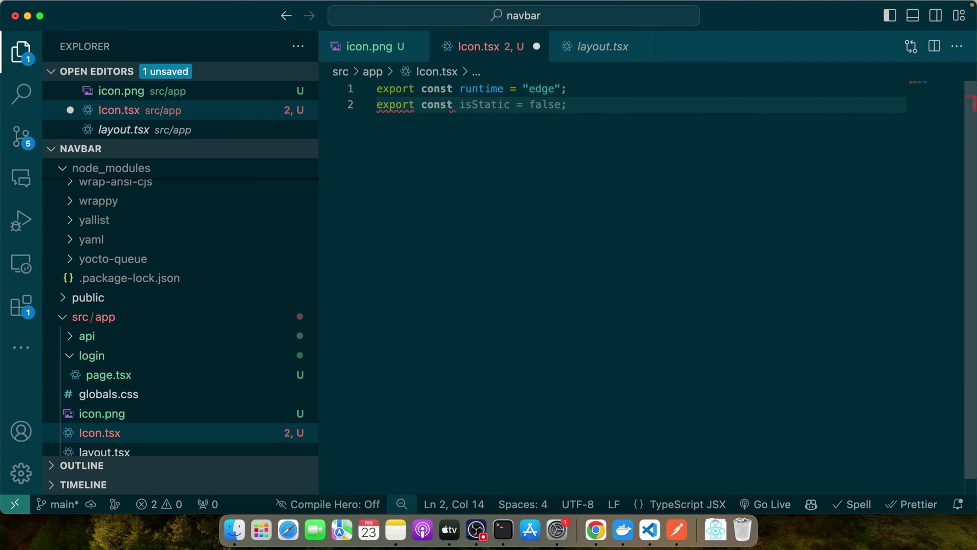
type("size: ")
type("{")
key("BackSpace")
key("BackSpace")
key("BackSpace")
type("= {")
key("Return")
type("width")
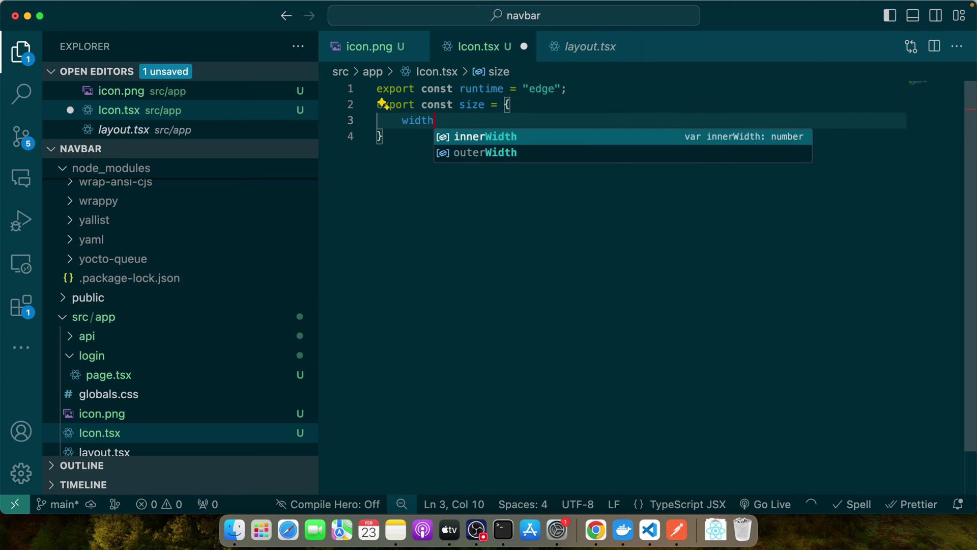
type(": 32,")
key("Return")
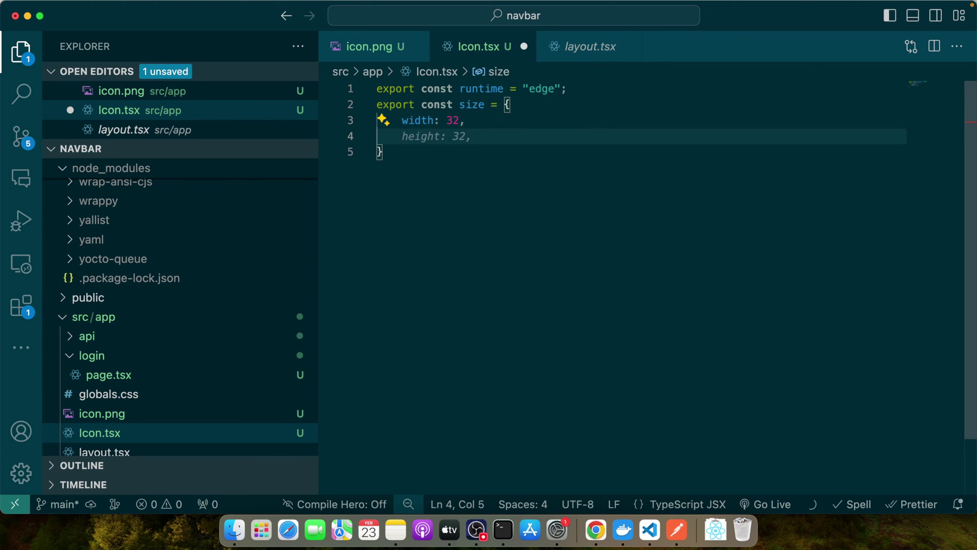
key("Tab")
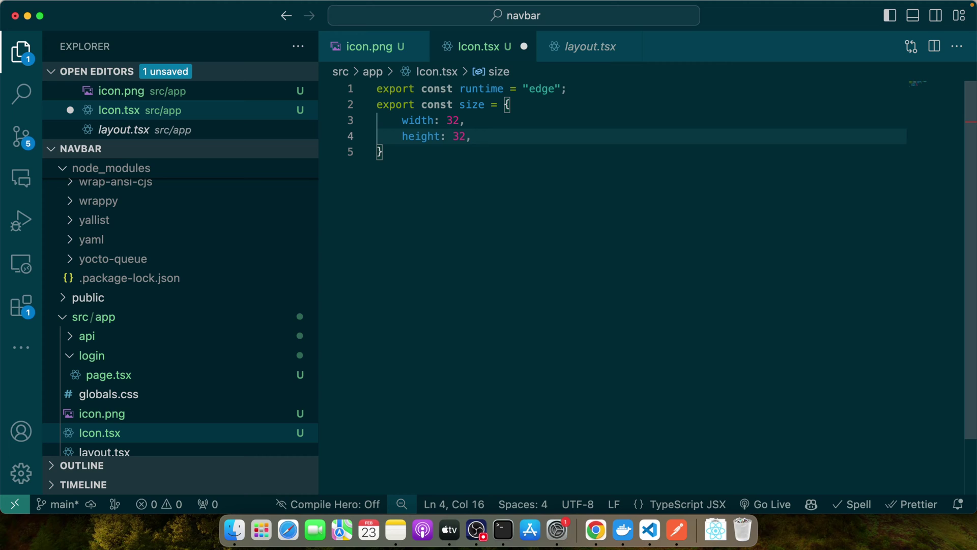
key("Down")
key("Return")
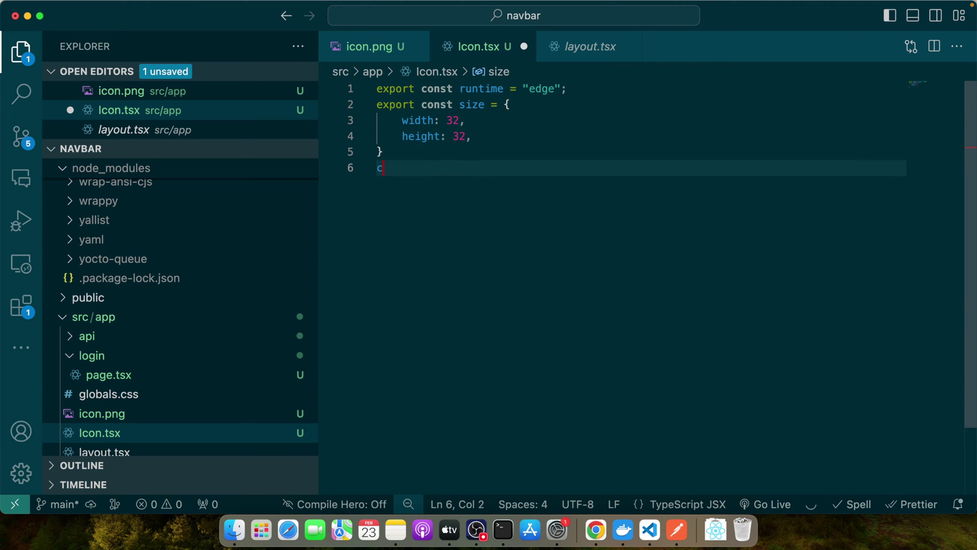
type("xport const ")
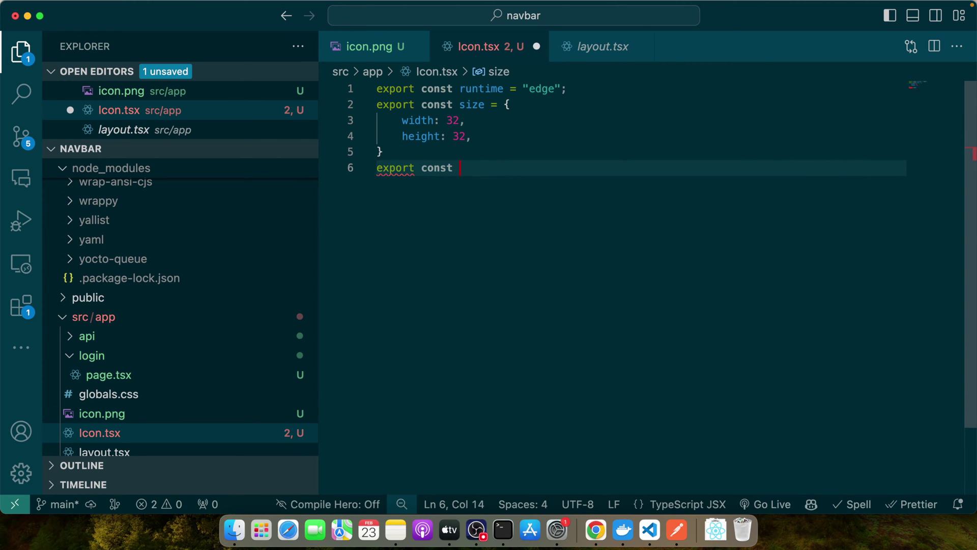
type("contentType = \"")
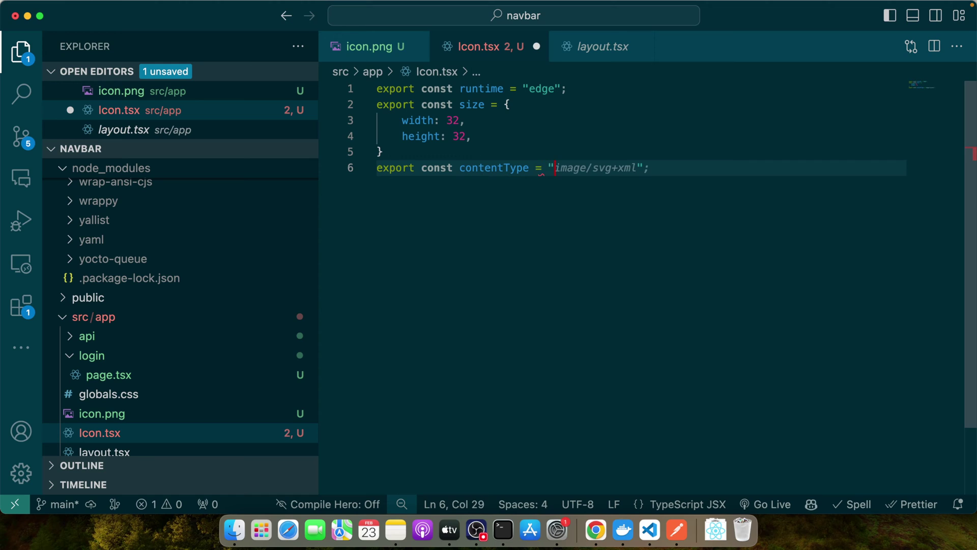
type("image/png")
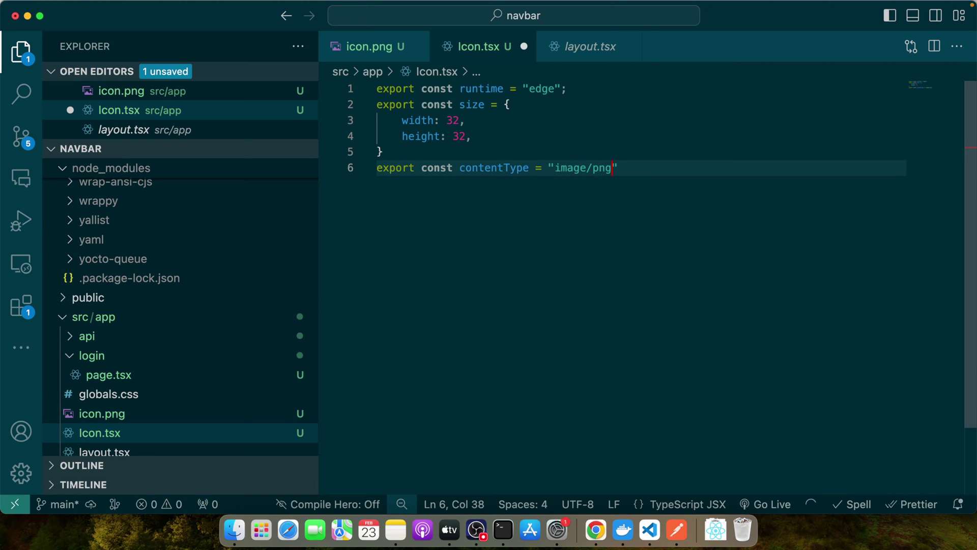
key("super+s")
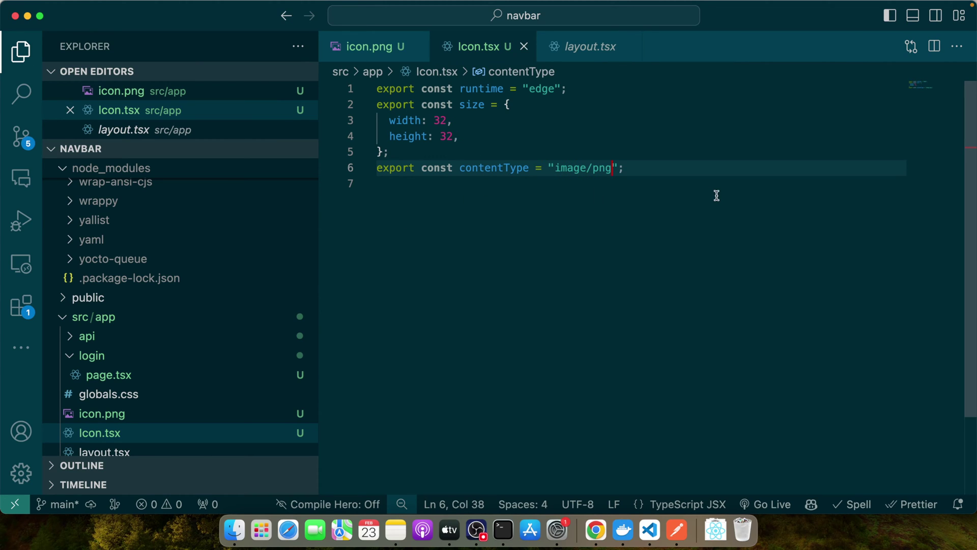
Step: Add a default Icon() returning new ImageResponse(), importing it from next/og instead of next/server
left_click(717, 196)
key("Return")
key("Return")
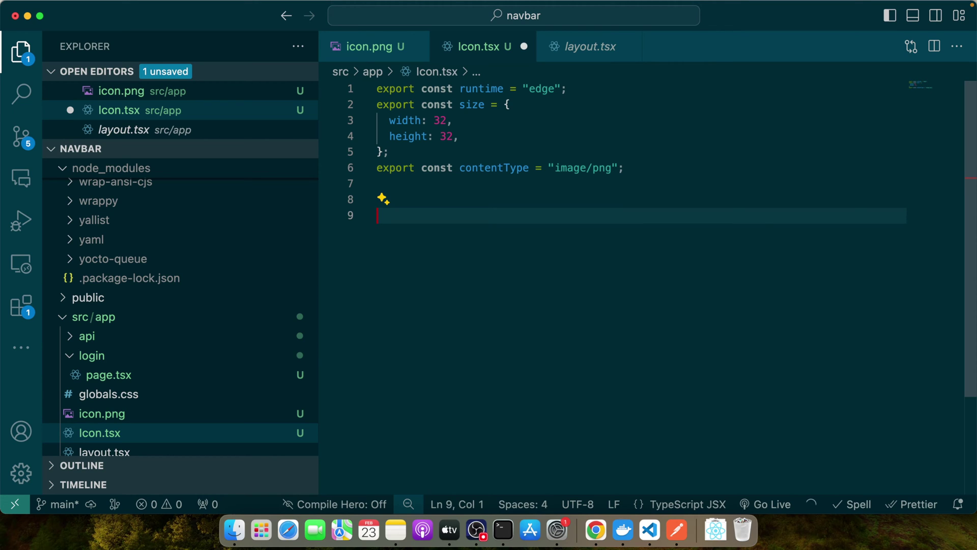
type("export default func")
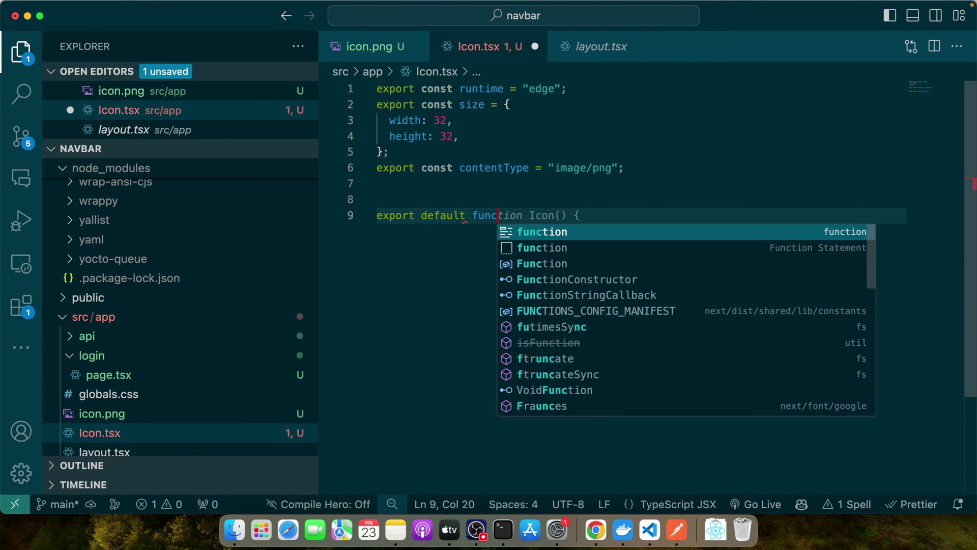
type("tion Icon(){")
key("Return")
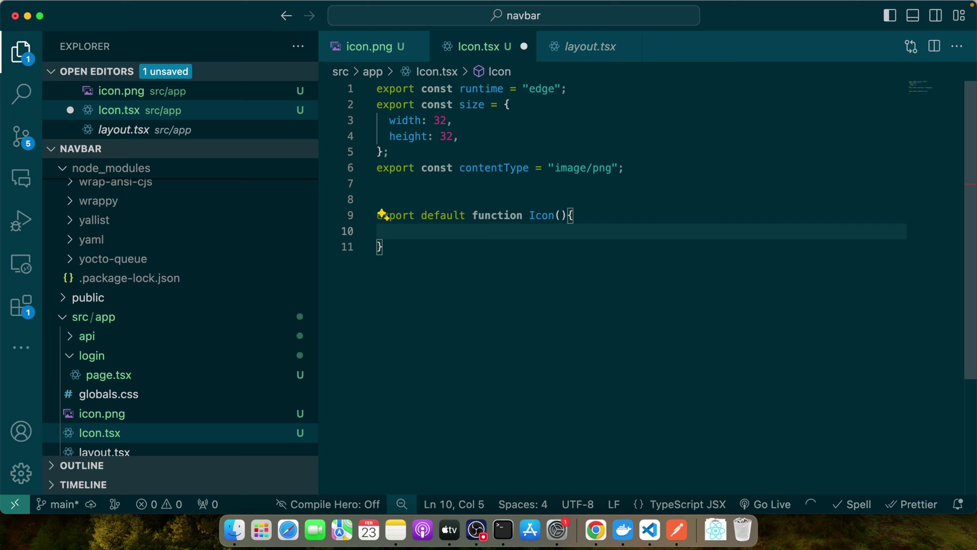
type("return new")
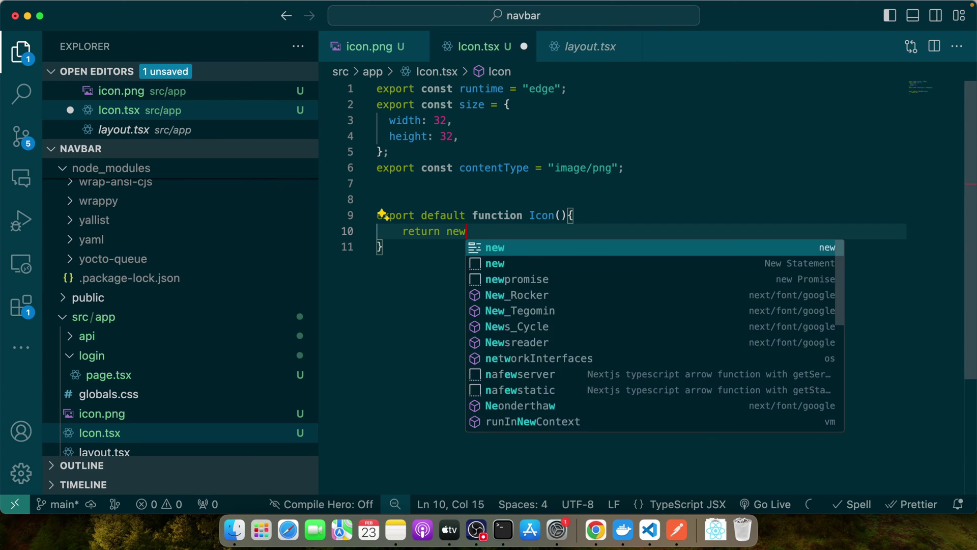
type(" ImageResp")
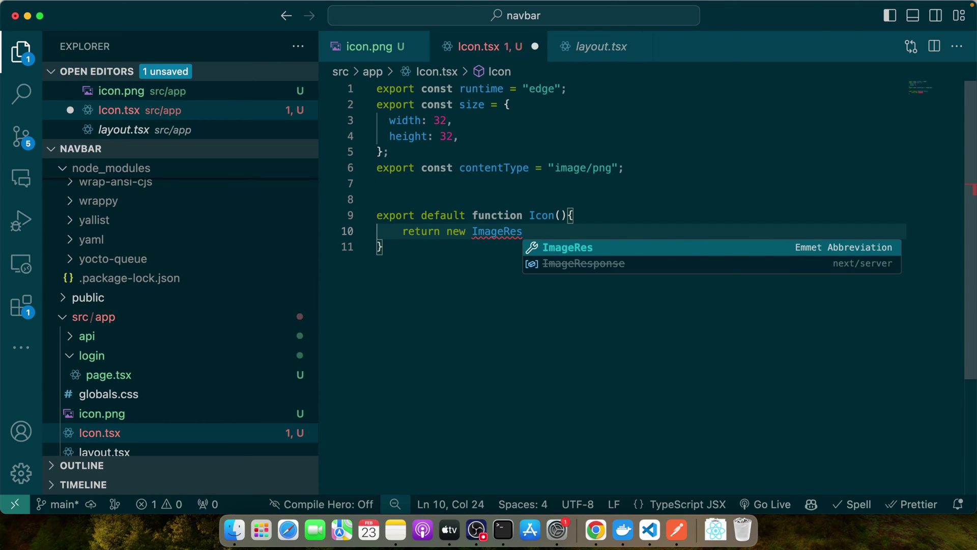
key("Return")
double_click(615, 89)
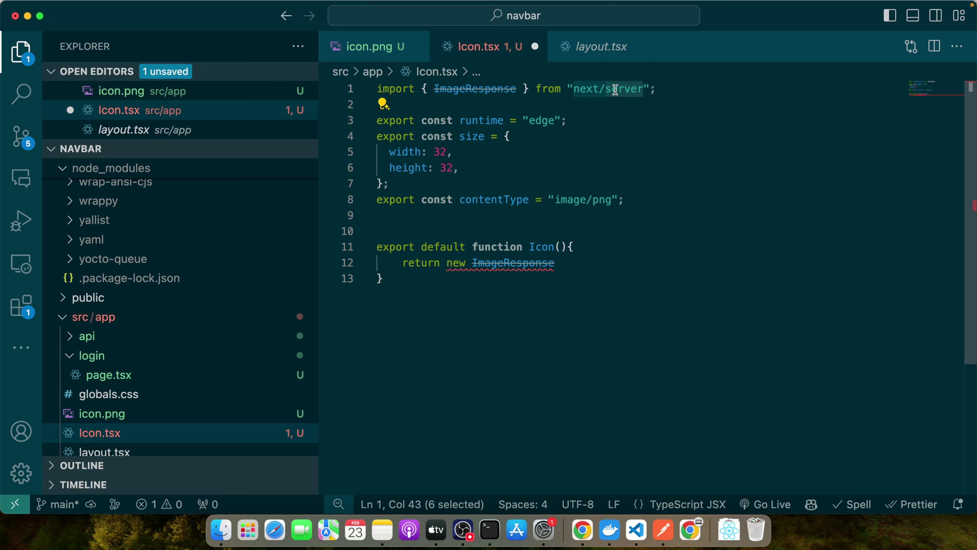
type("og")
left_click(568, 264)
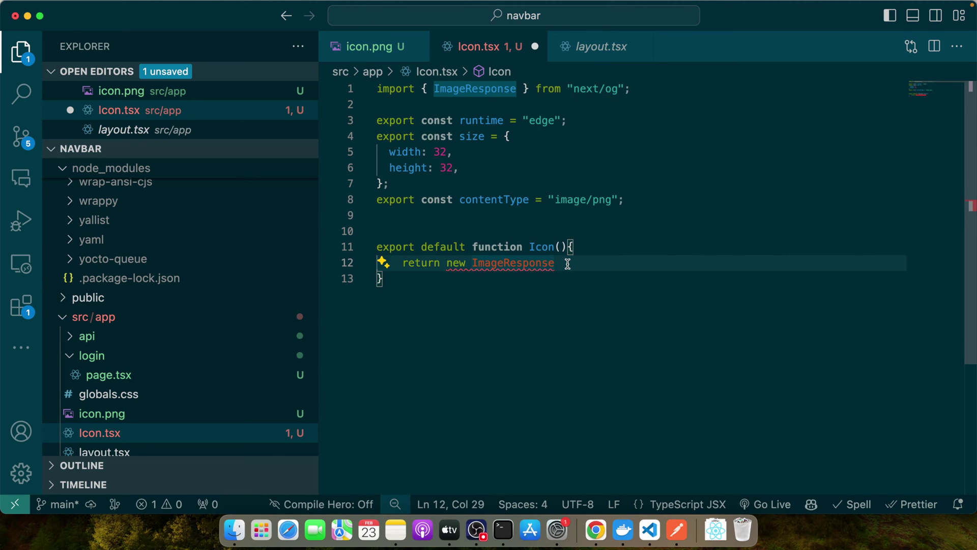
type("()")
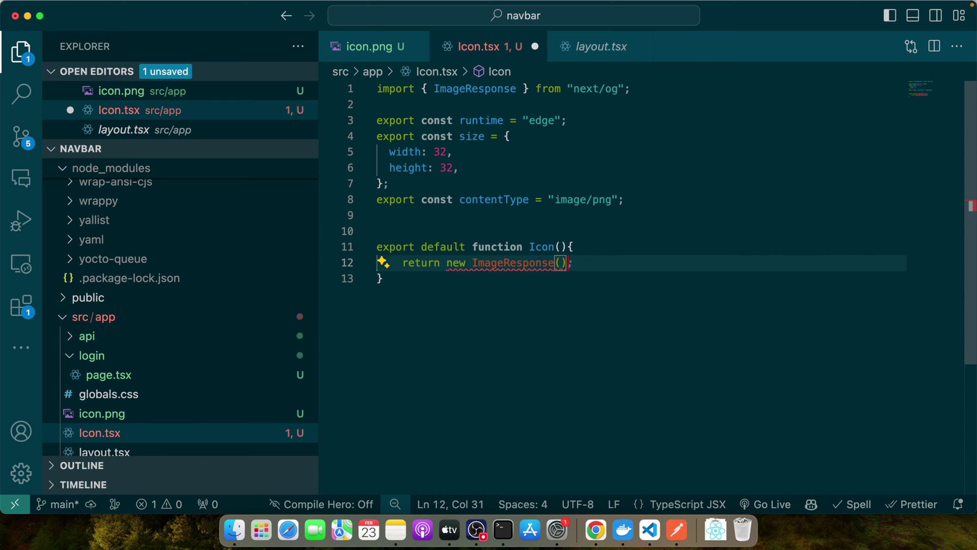
Step: Place a div with an empty style object inside new ImageResponse()
key("Right")
key("Left")
key("Return")
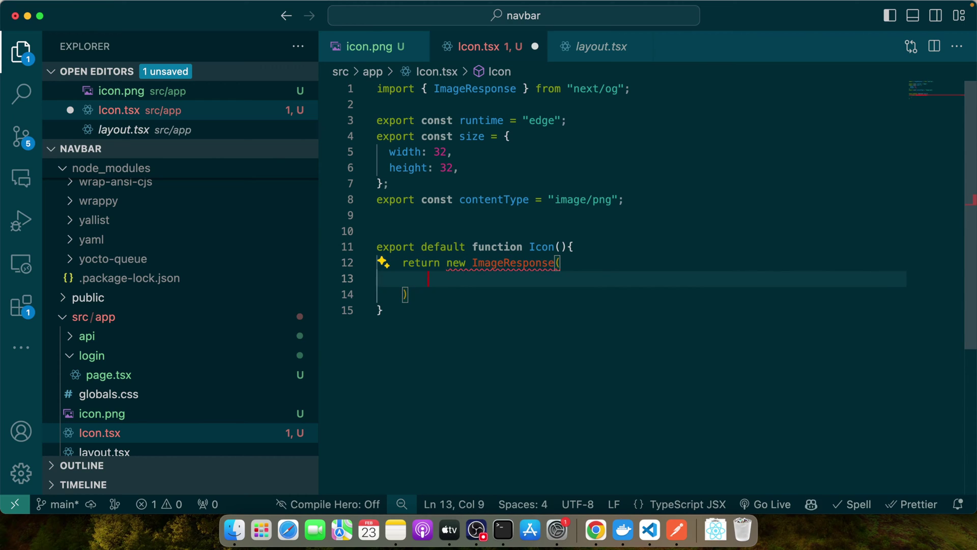
type("di")
key("BackSpace")
key("BackSpace")
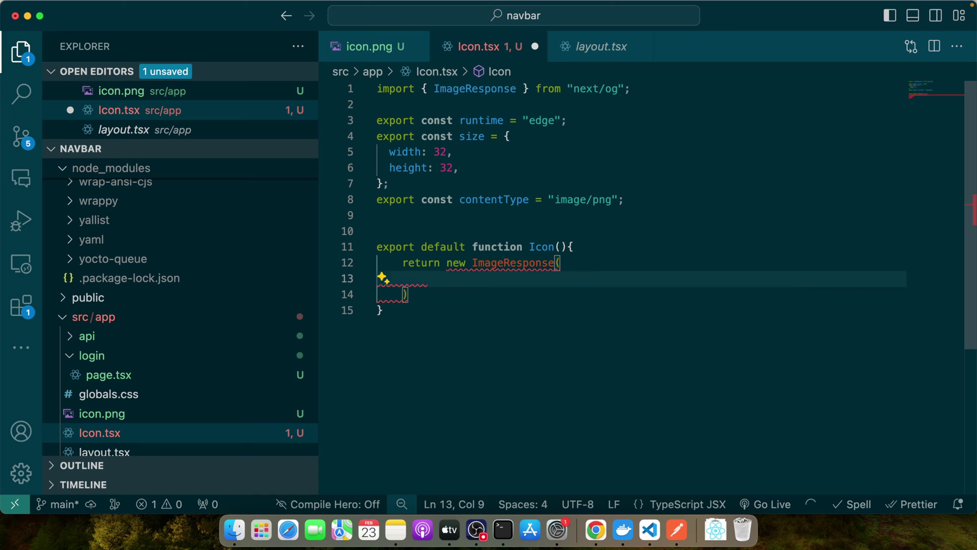
type("<div></div>")
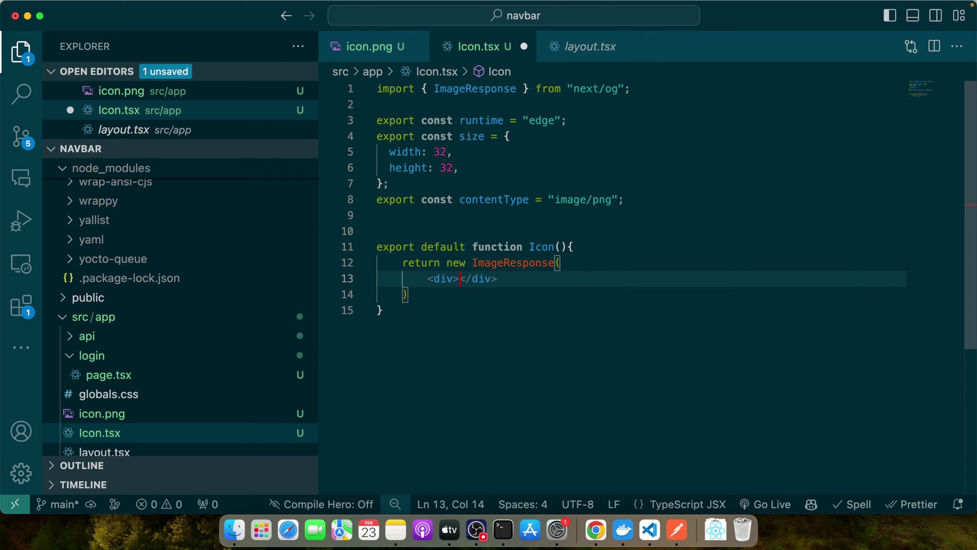
key("Return")
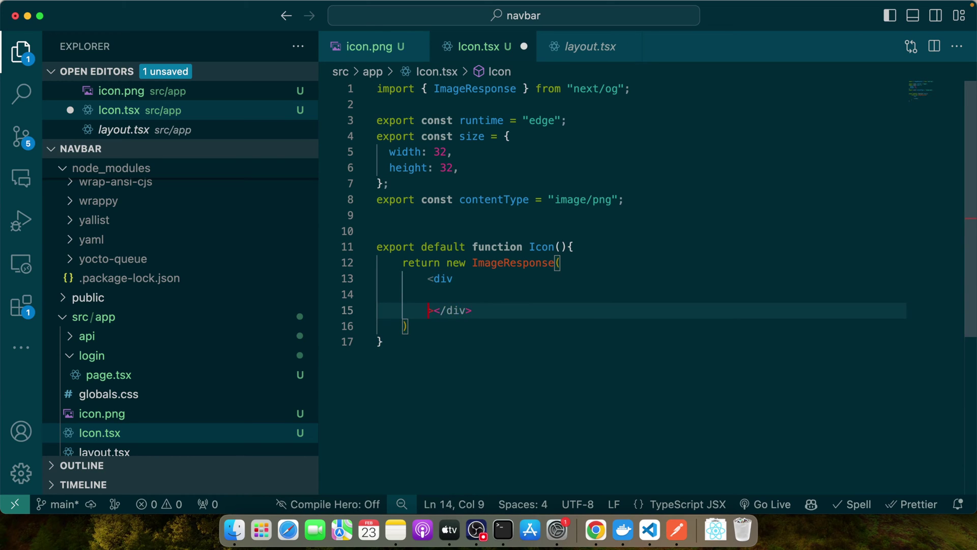
key("Tab")
key("Tab")
type("st")
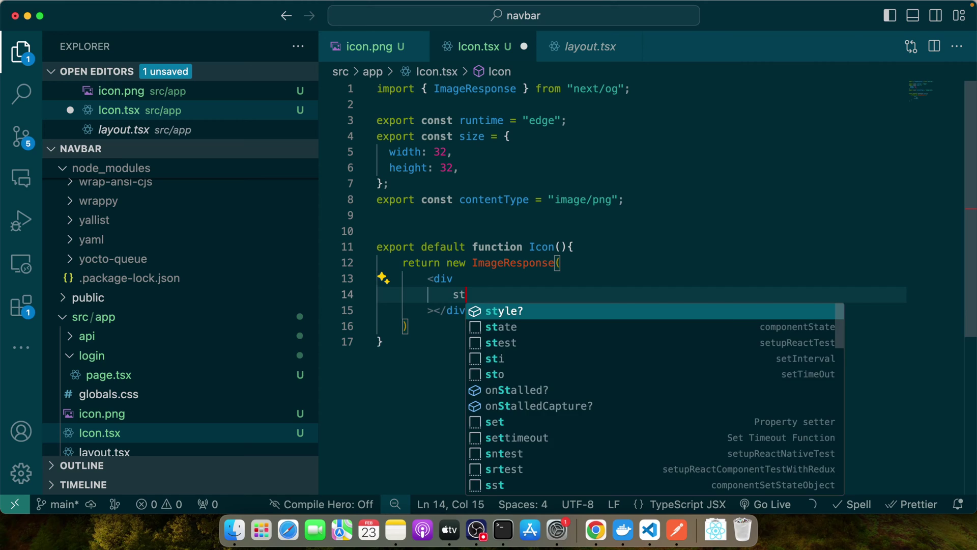
type("yle={{")
key("Return")
type("fo")
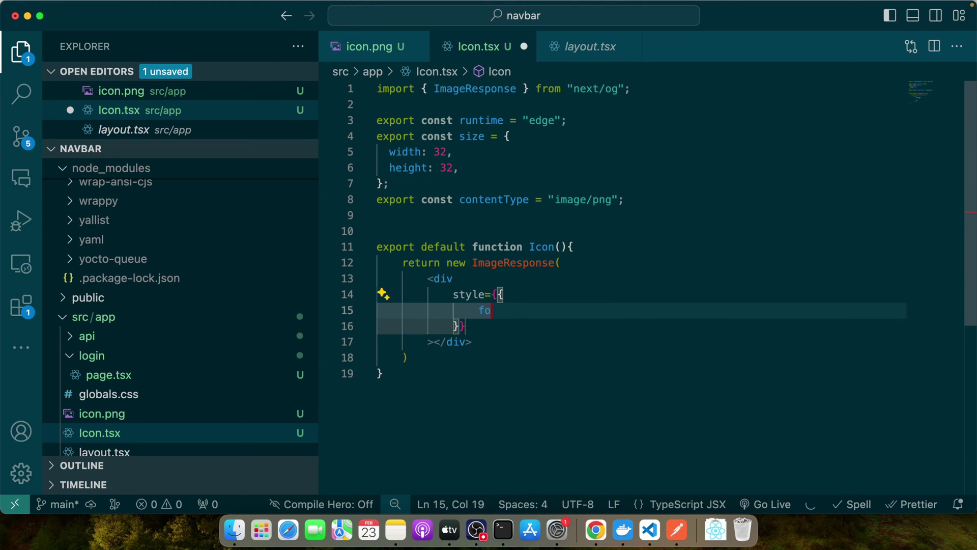
type("ntS")
Step: Set the div's fontSize to 24 and background to black
key("BackSpace")
key("BackSpace")
type("Size")
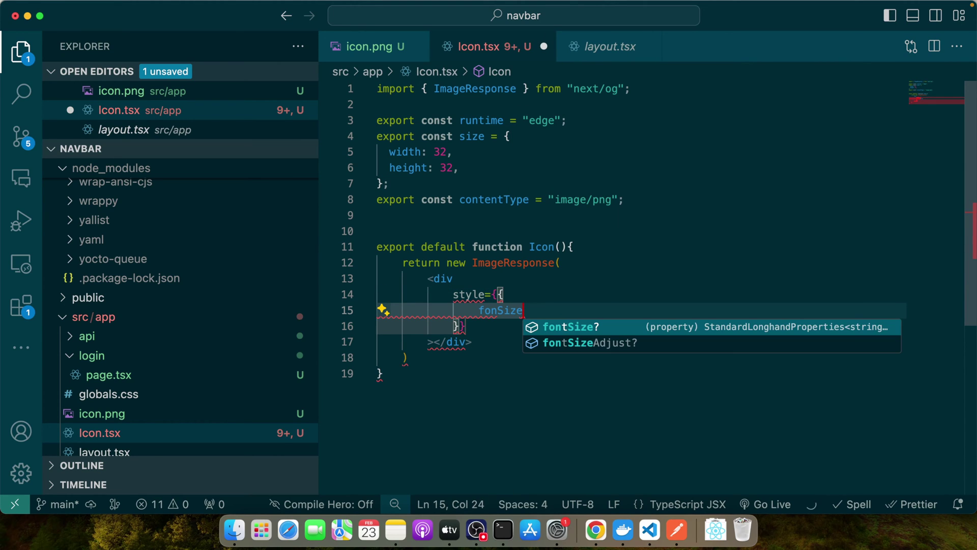
type(": 24,")
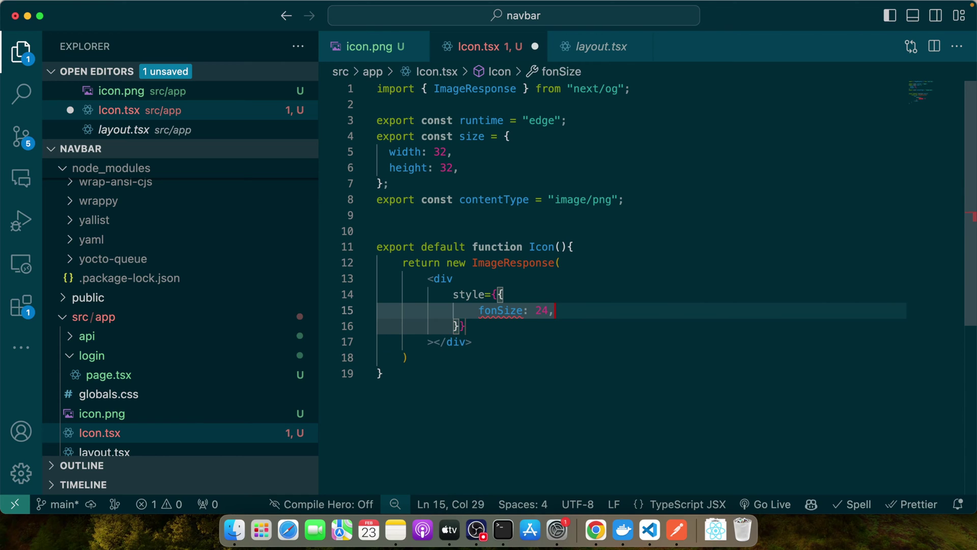
key("Tab")
key("Return")
type("ba")
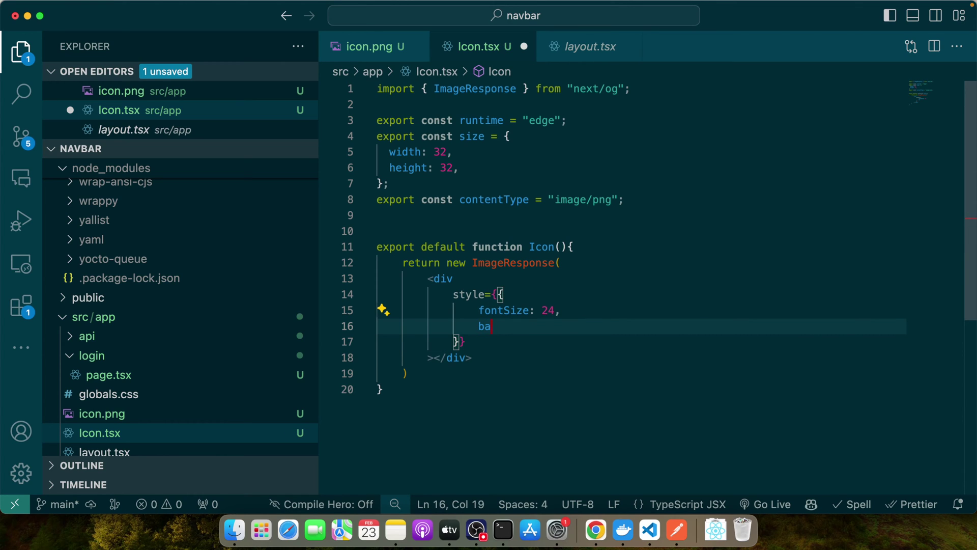
type("ckground: ")
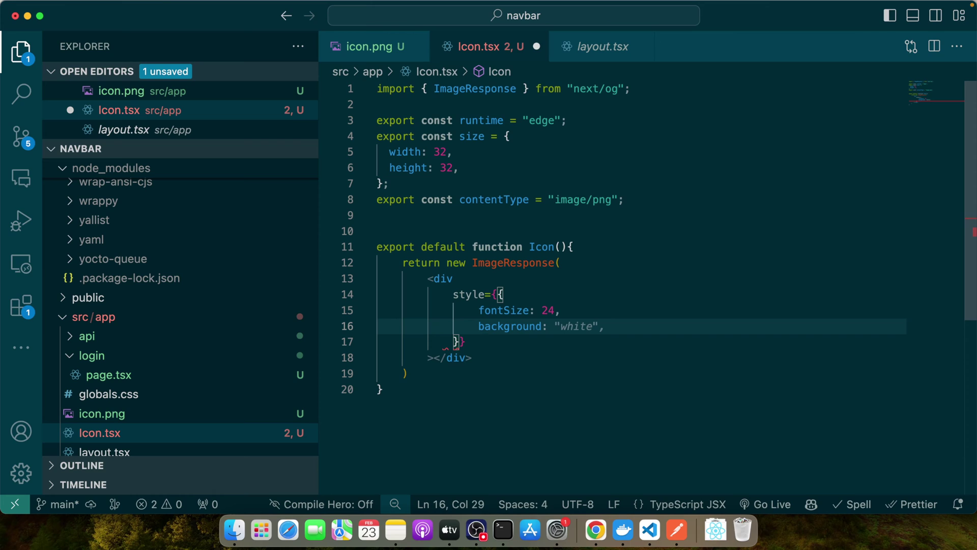
type("blac")
key("BackSpace")
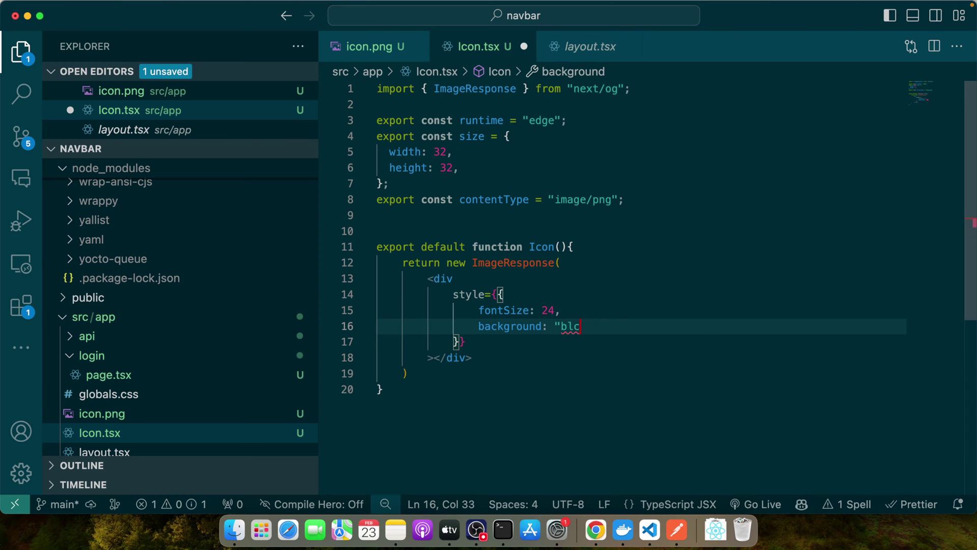
type("ck\",")
key("Return")
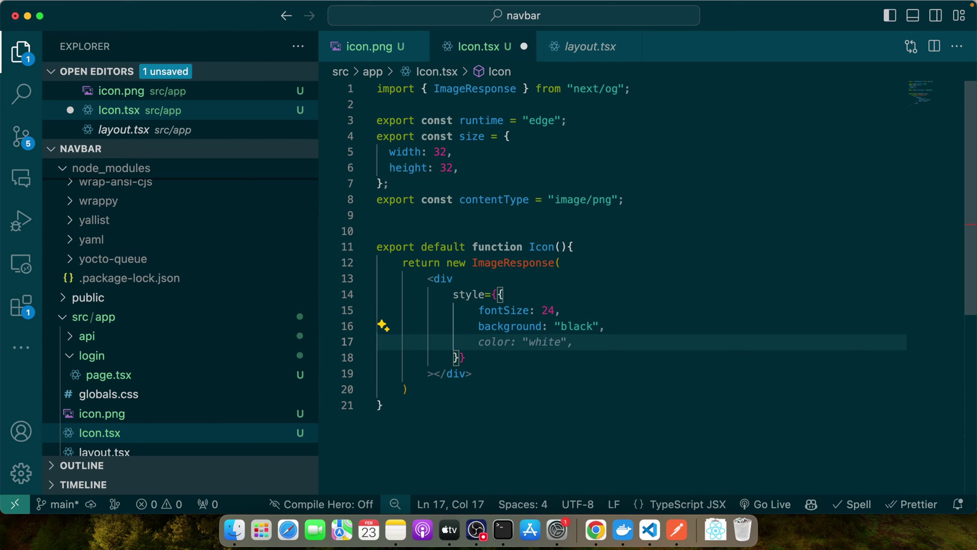
type("width: '")
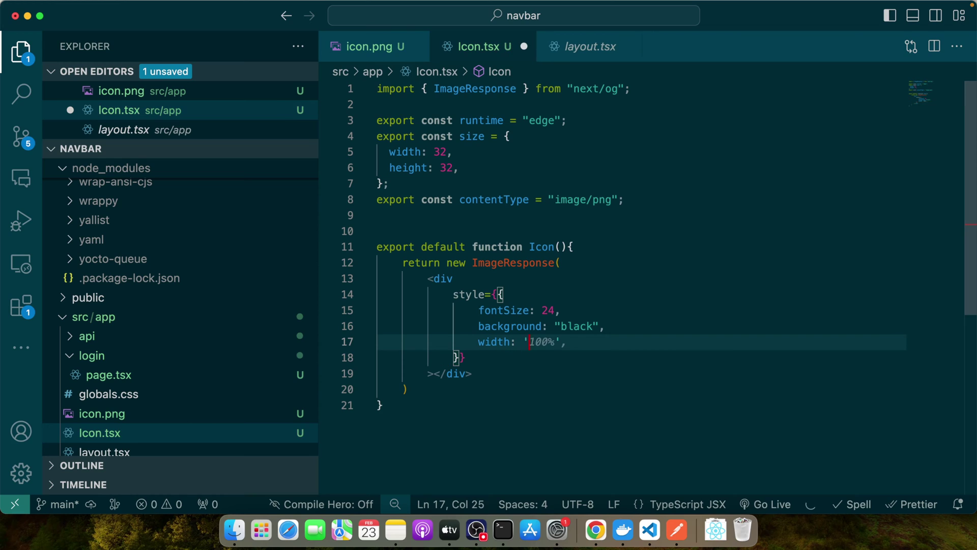
type("100%',")
Step: Add 100% width and height, flex centring and white text, then save Icon.tsx
key("Return")
key("Tab")
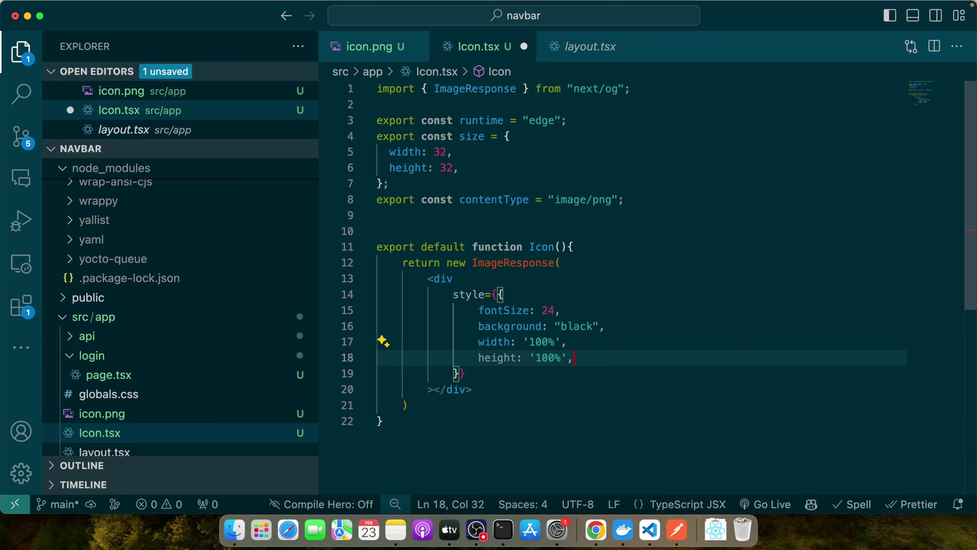
key("Return")
type("display")
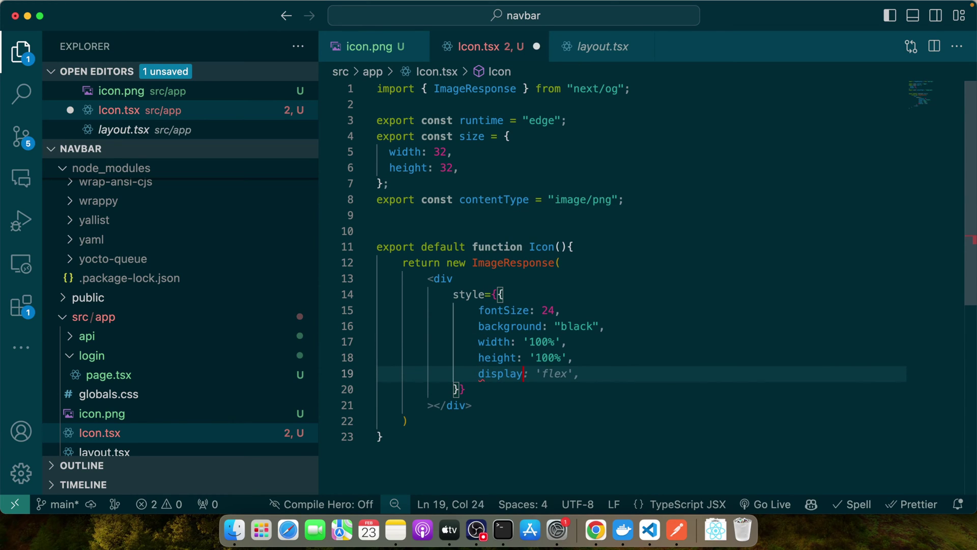
key("Tab")
key("Return")
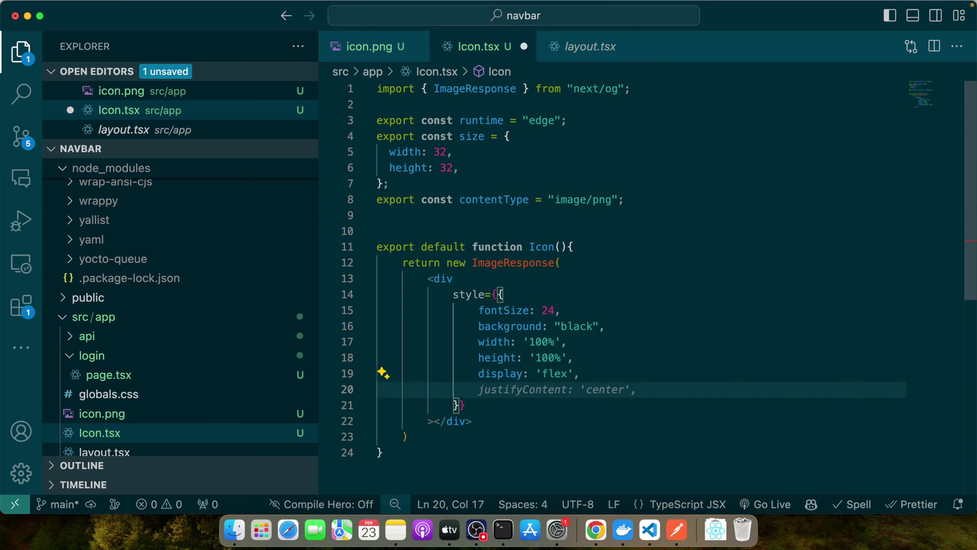
key("Tab")
key("Return")
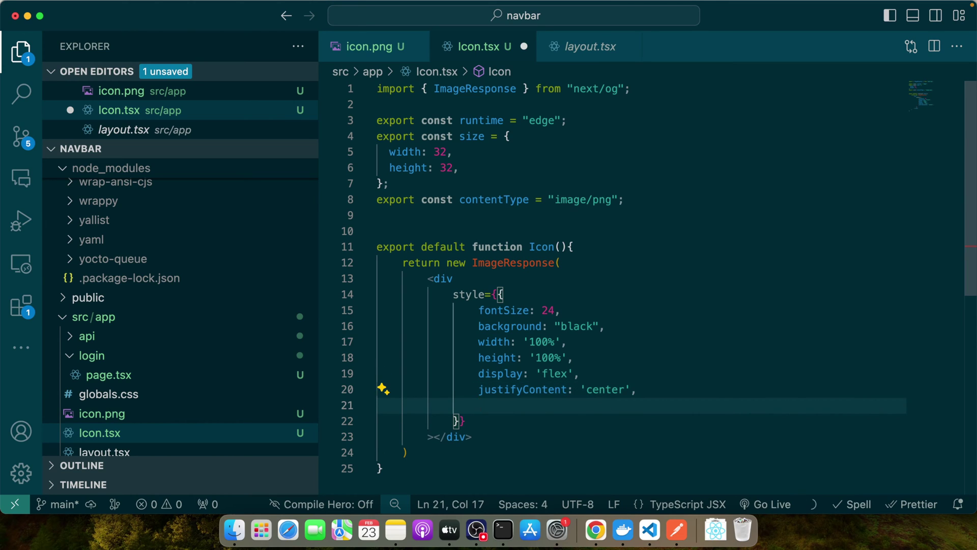
key("Tab")
key("Return")
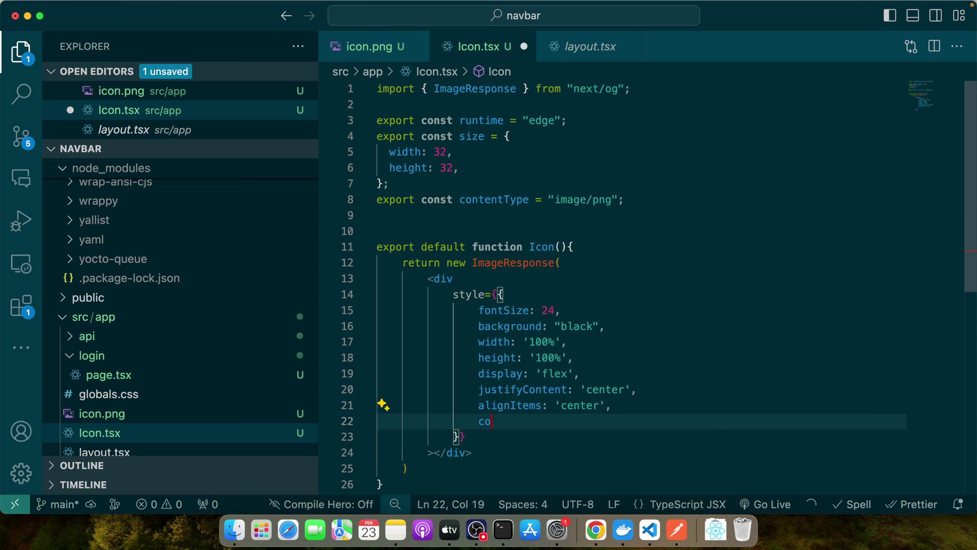
type("l")
key("Escape")
key("Tab")
key("super+s")
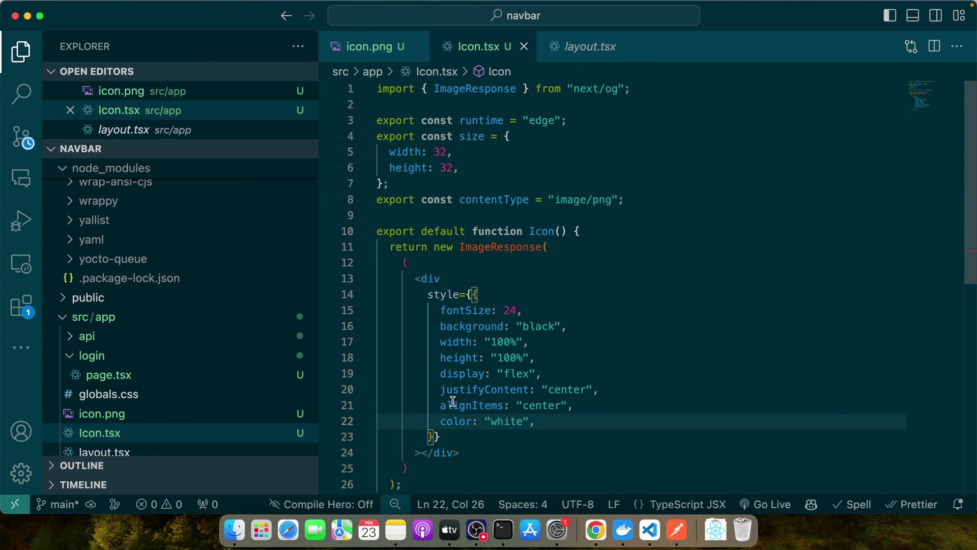
Step: Put the letter A inside the icon's div
left_click(421, 453)
key("Return")
type("A")
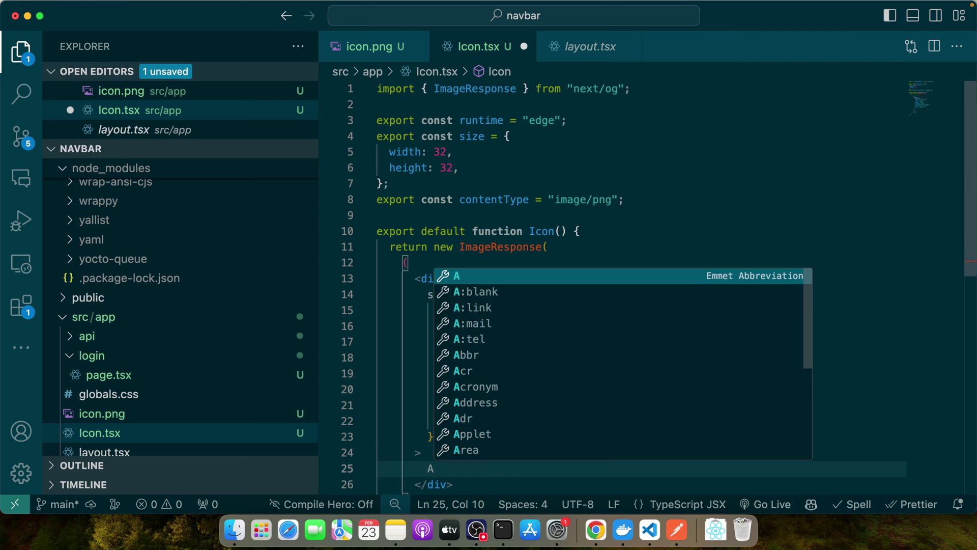
left_click(563, 247)
scroll(563, 247, "down", 2)
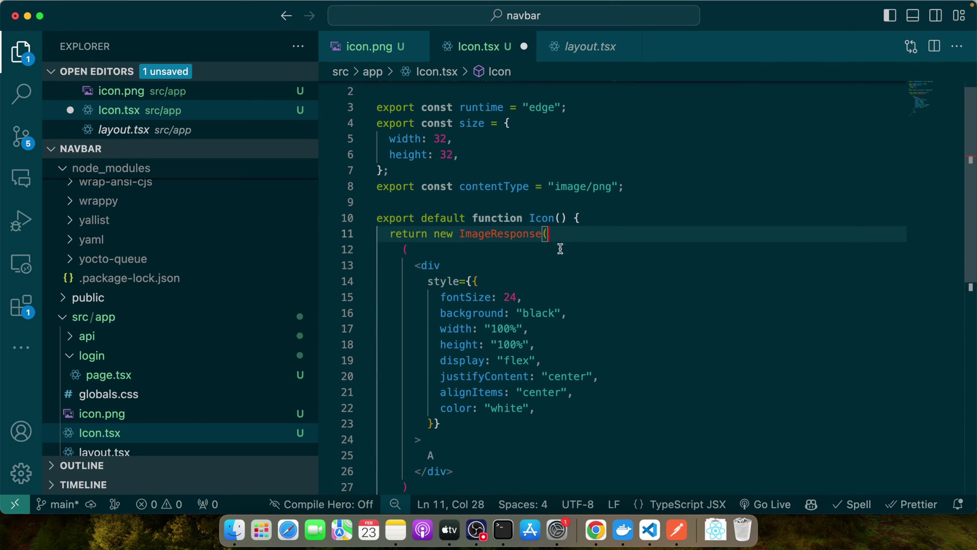
scroll(433, 410, "down", 2)
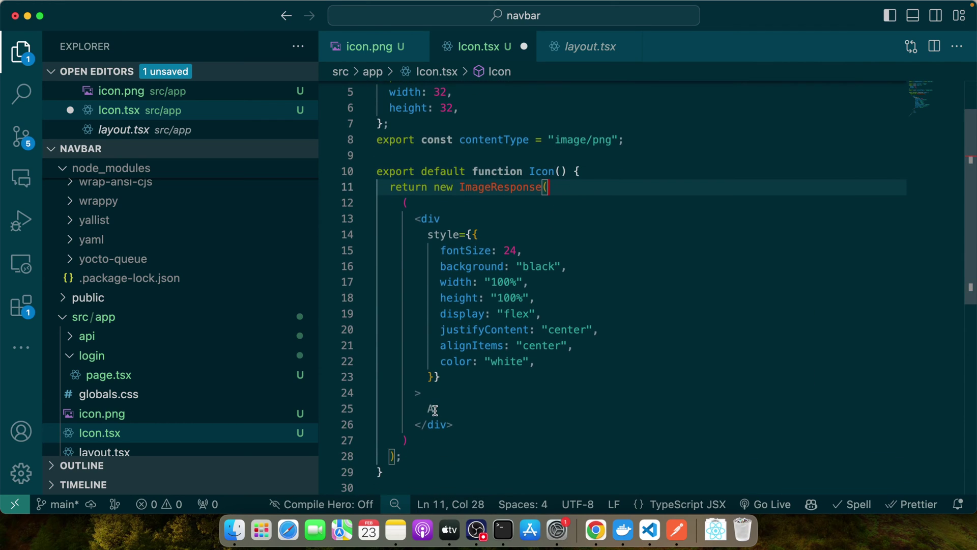
Step: Pass { ...size } as ImageResponse's second argument and save Icon.tsx
left_click(411, 441)
key("Return")
type("{...")
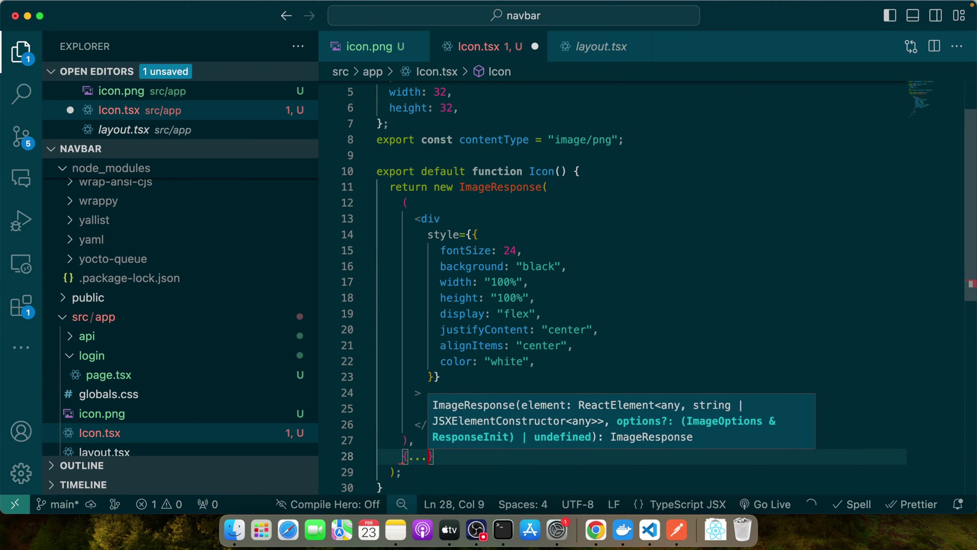
type("sizes")
key("Escape")
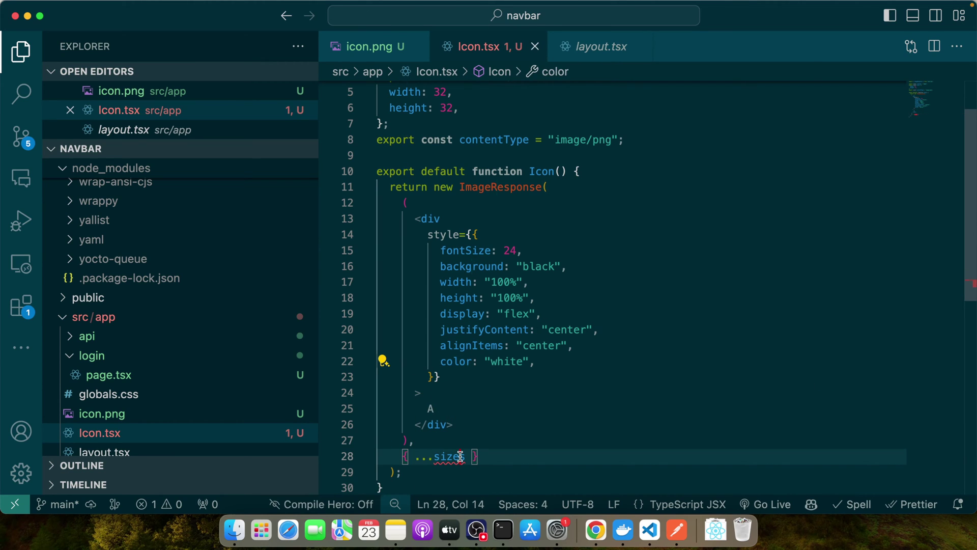
key("super+s")
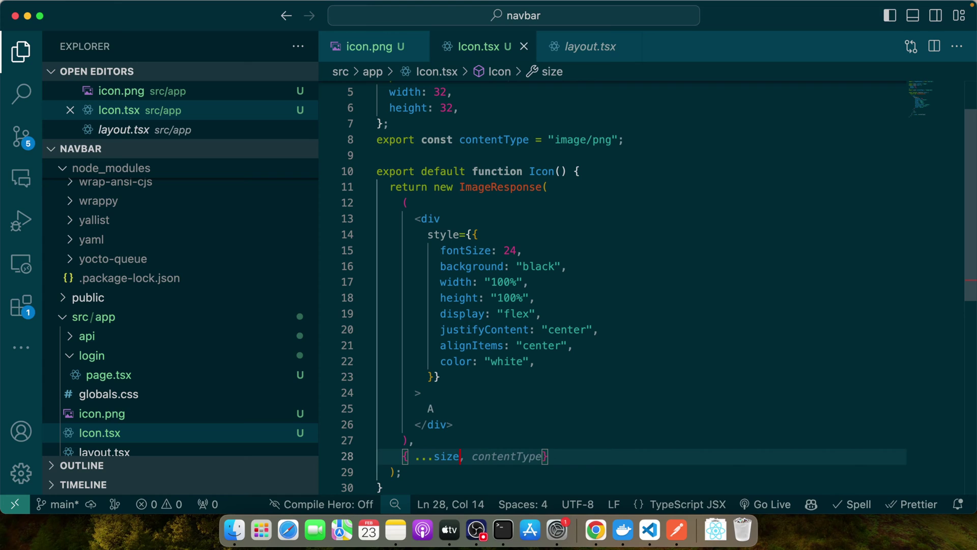
left_click(594, 332)
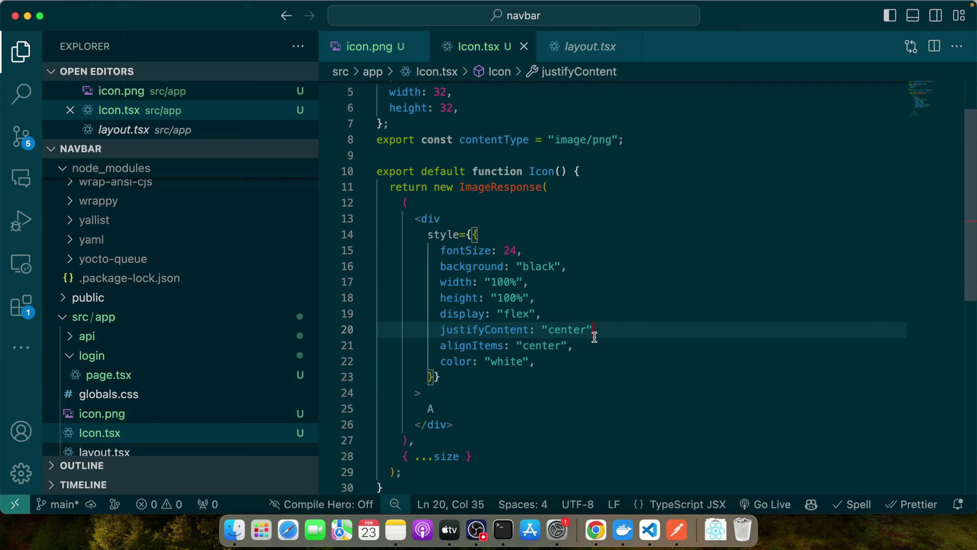
type(",")
left_click(590, 340)
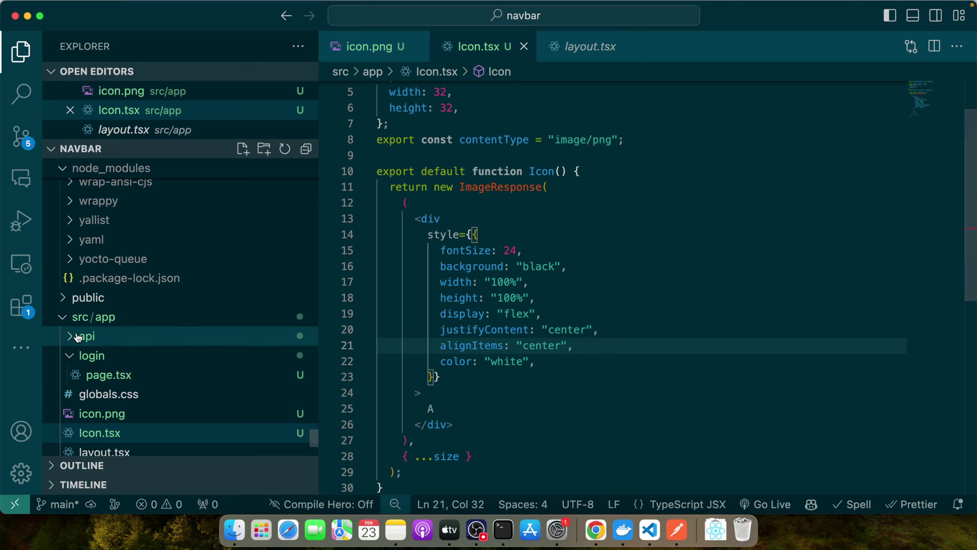
Step: Delete the static icon.png file to Trash and reload the app page in Chrome
left_click(110, 416)
key("super+BackSpace")
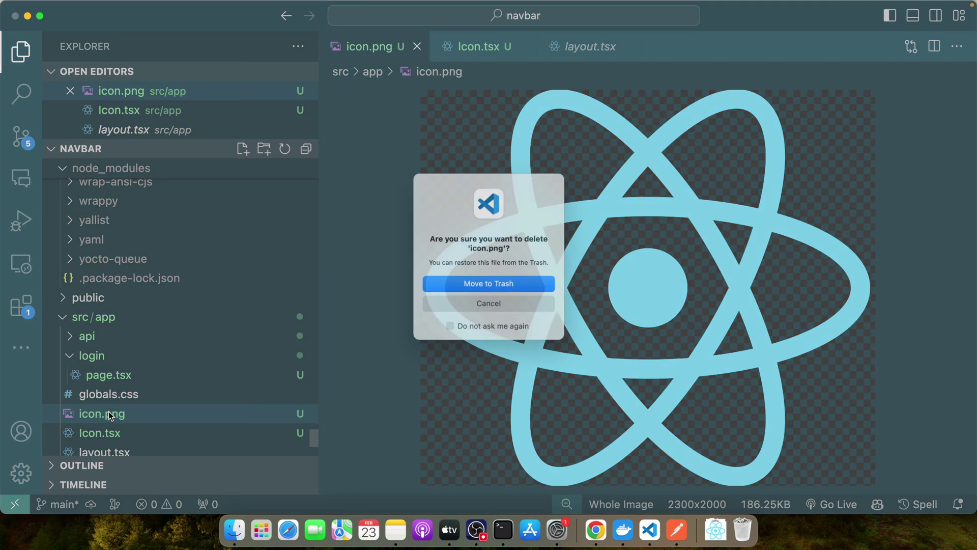
left_click(483, 285)
key("super+Tab")
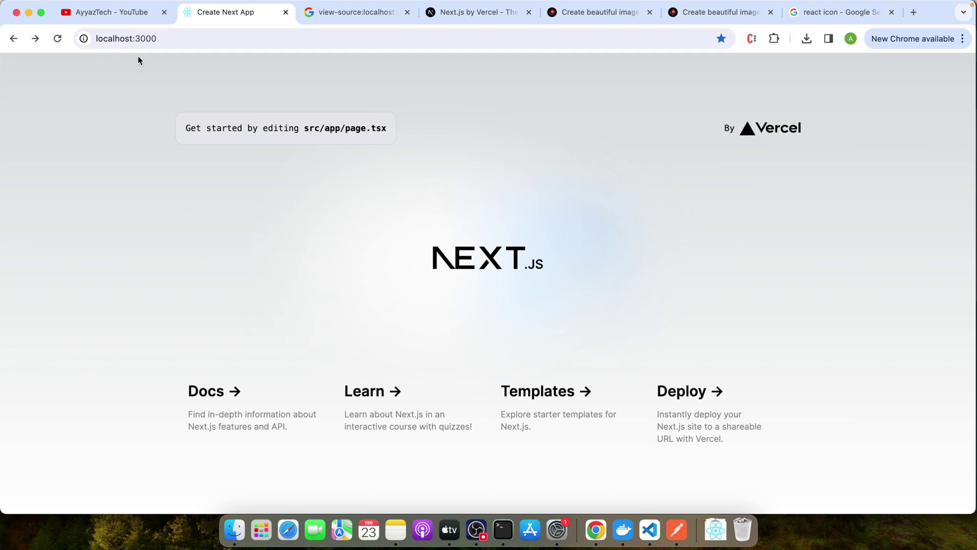
left_click(60, 42)
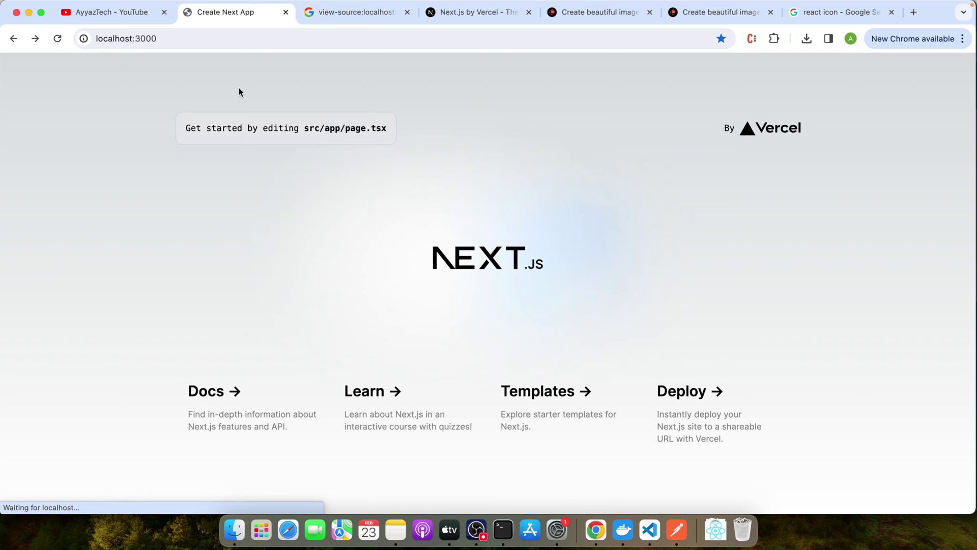
key("super+Tab")
Step: Rename Icon.tsx to lowercase icon.tsx and reload Chrome to see the generated icon
left_click(105, 402)
key("Return")
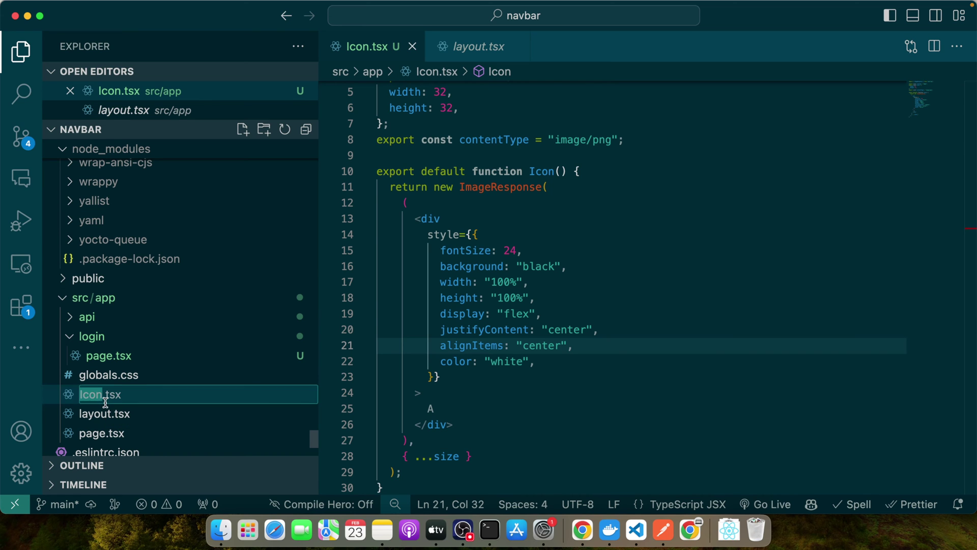
key("Left")
key("shift+Right")
type("i")
key("Return")
key("super+Tab")
left_click(57, 38)
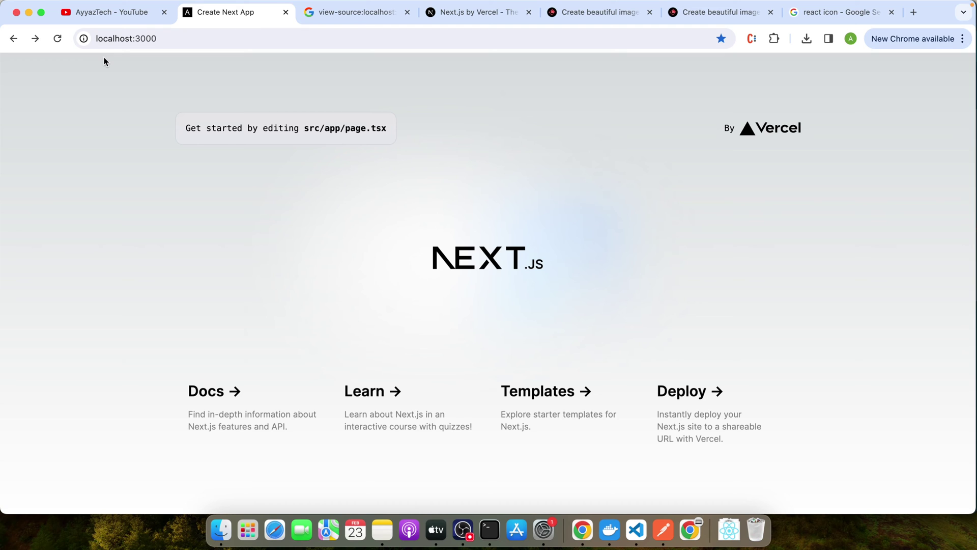
Step: Change the icon background from black to red, then to yellow, previewing each in Chrome
key("super+Tab")
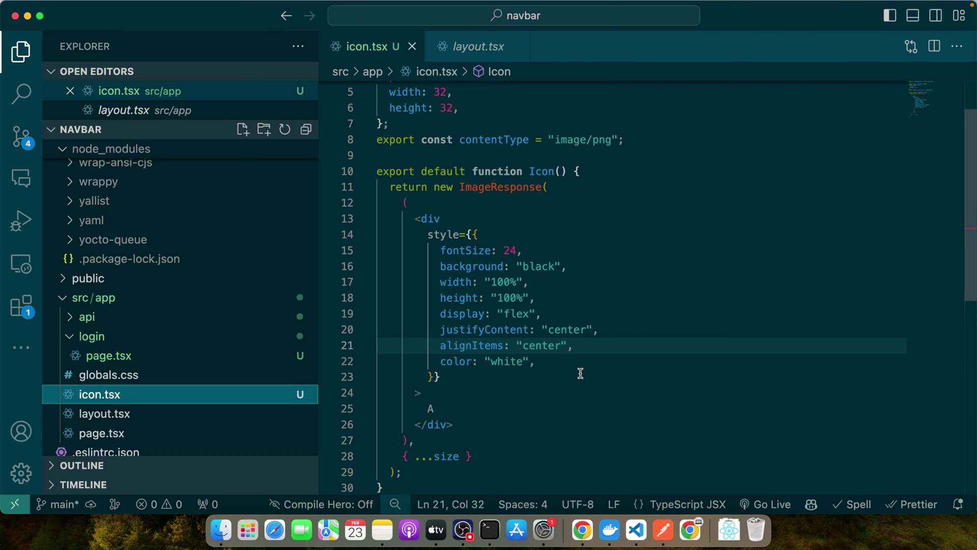
scroll(581, 371, "down", 3)
double_click(535, 217)
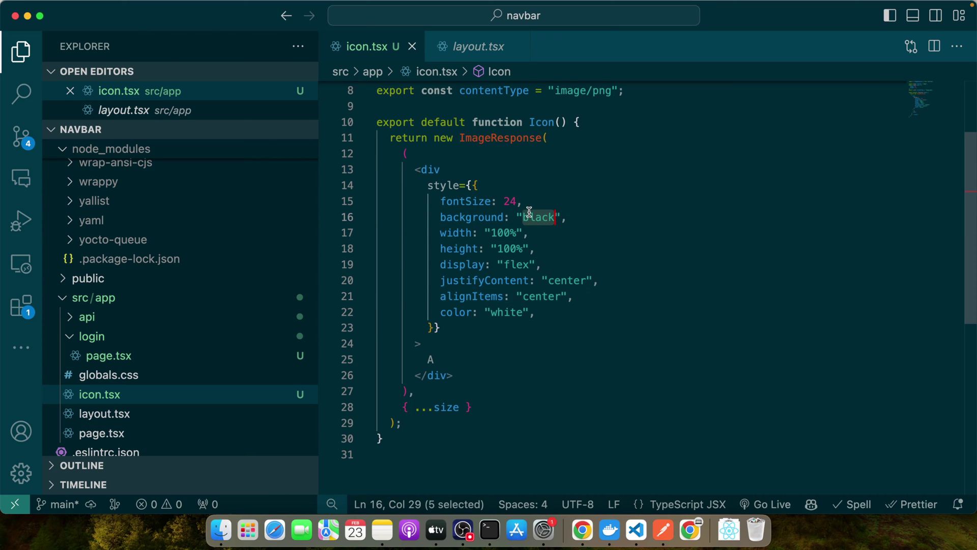
type("red")
key("super+Tab")
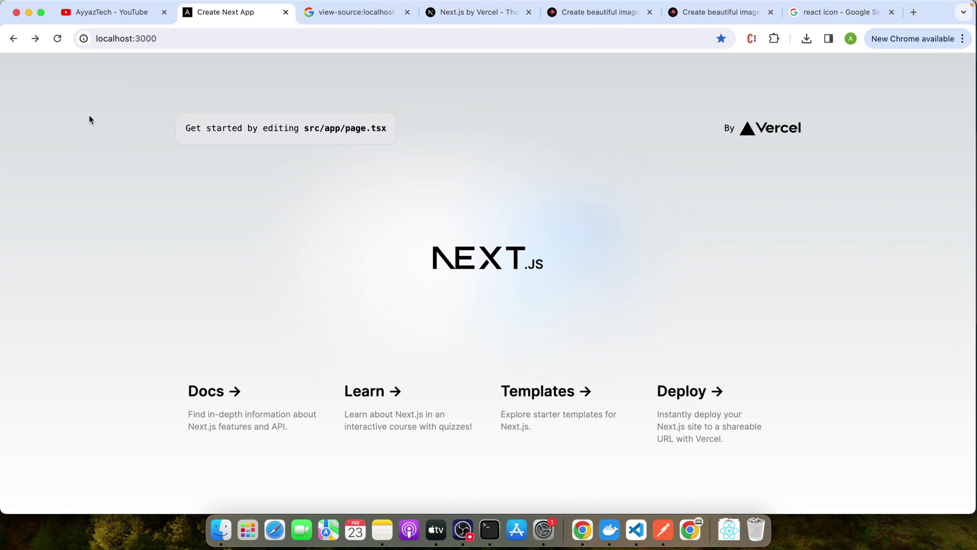
left_click(59, 38)
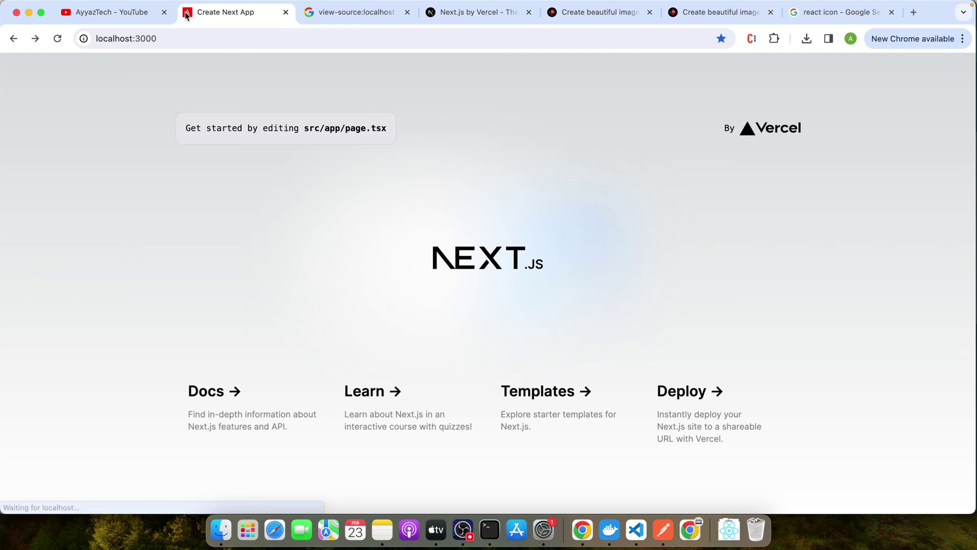
key("super+Tab")
key("shift+alt+Left")
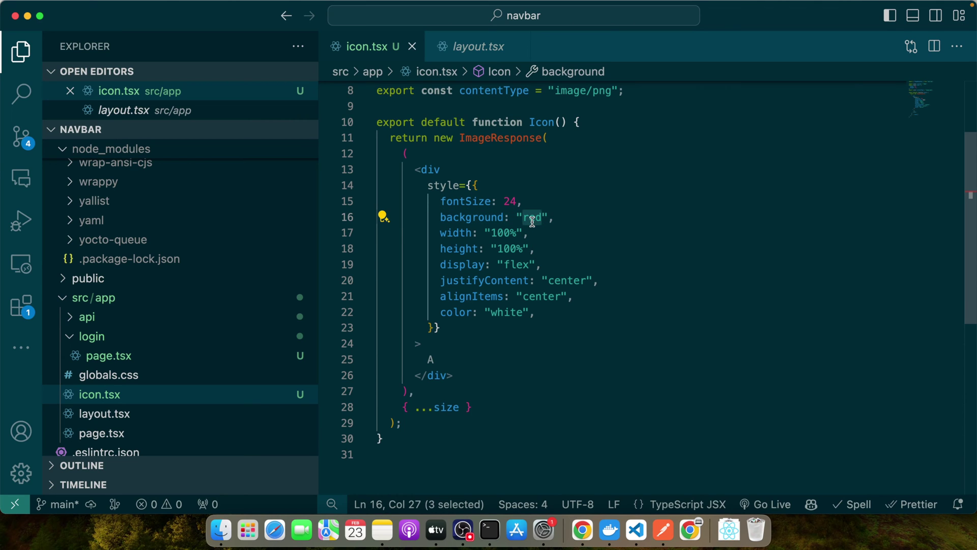
type("yellow")
key("super+s")
key("super+Tab")
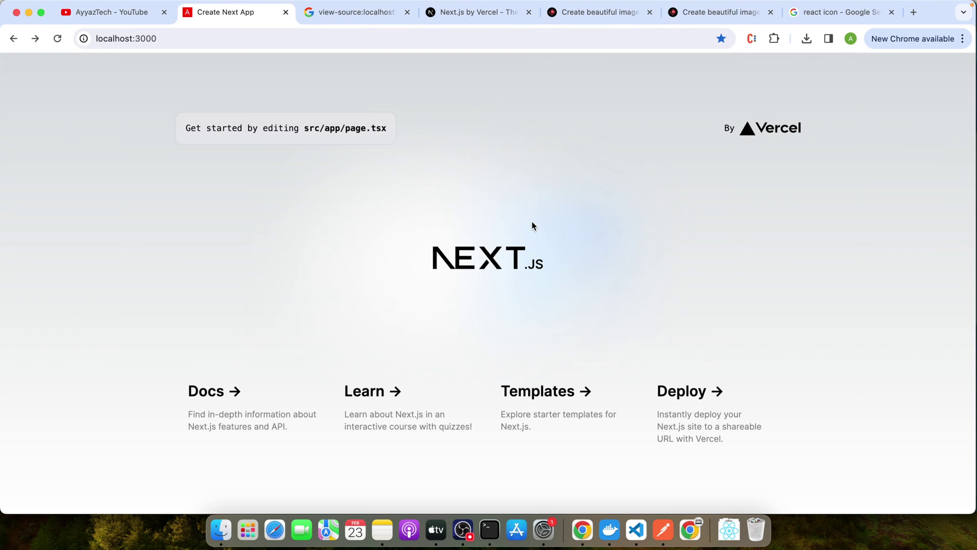
left_click(57, 37)
Step: Change the icon text colour from white to black, save, and preview it
key("super+Tab")
left_click(511, 312)
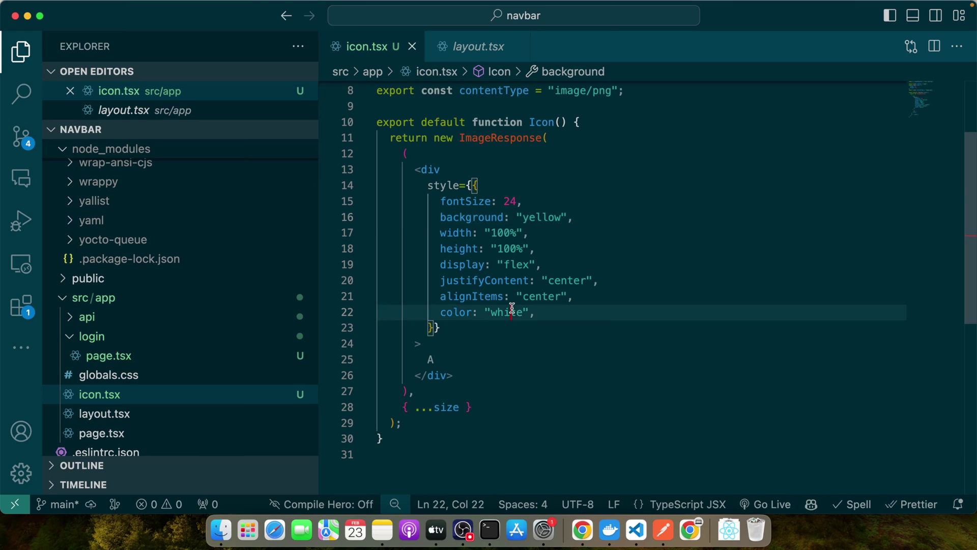
double_click(511, 311)
type("black")
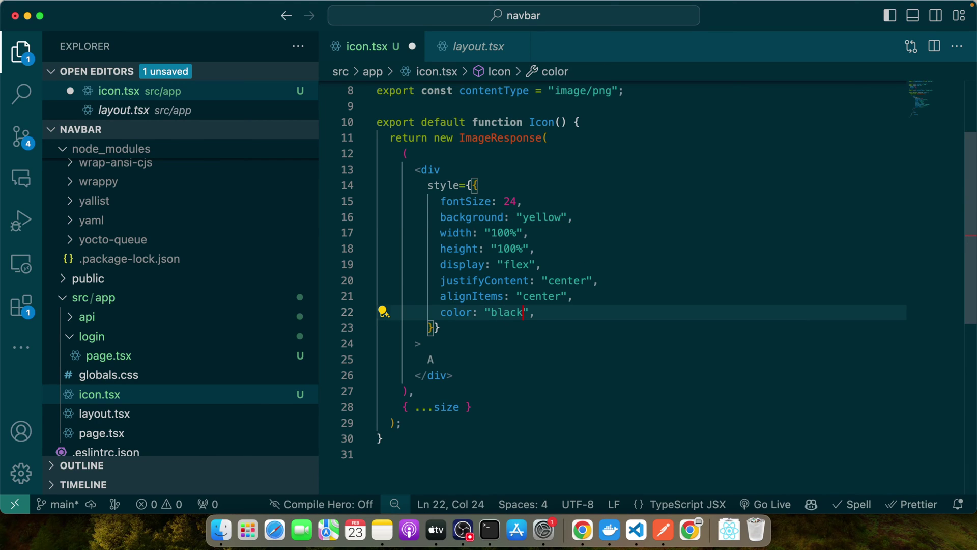
key("super+s")
key("super+Tab")
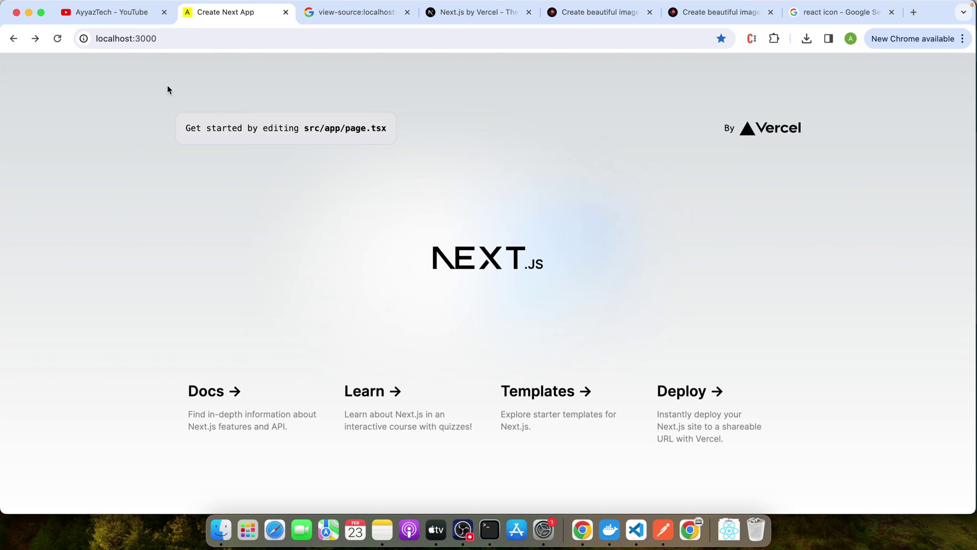
key("super+Tab")
left_click(557, 313)
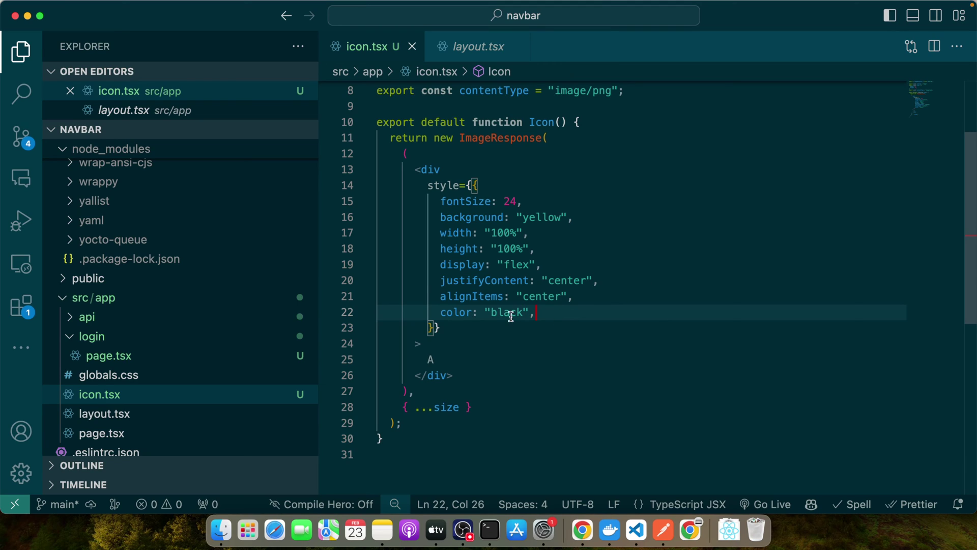
left_click(447, 357)
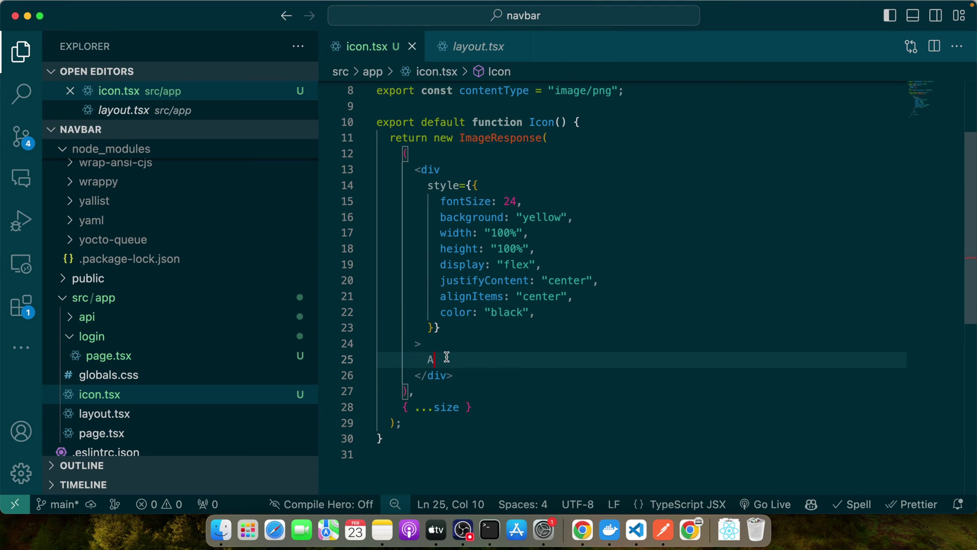
type("Yaa")
key("BackSpace")
key("BackSpace")
type("a")
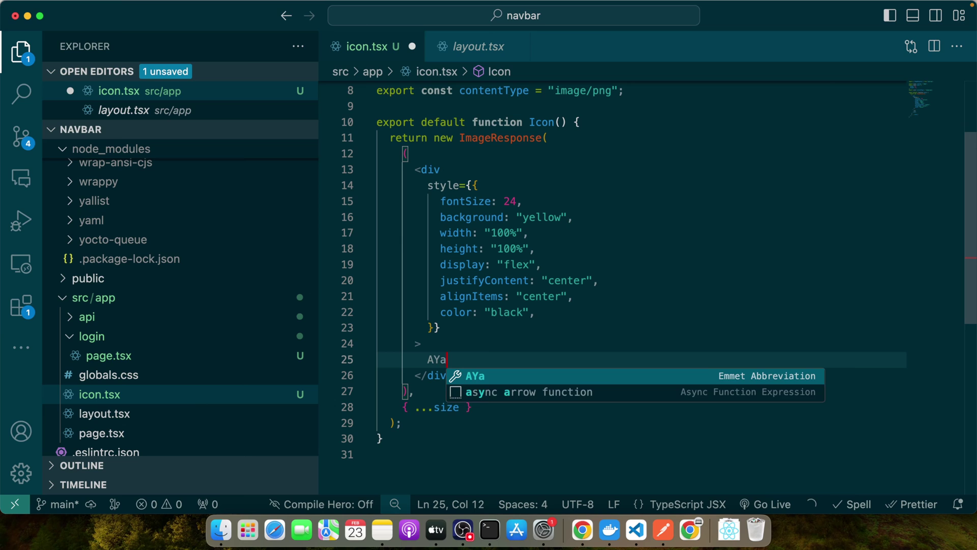
key("BackSpace")
key("BackSpace")
type("yyaz")
key("super+s")
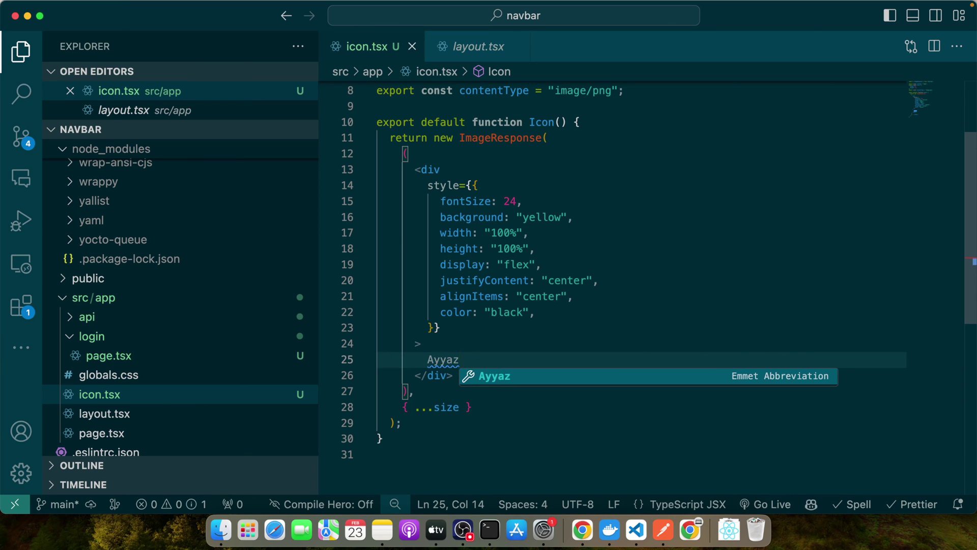
key("super+Tab")
key("super+Tab")
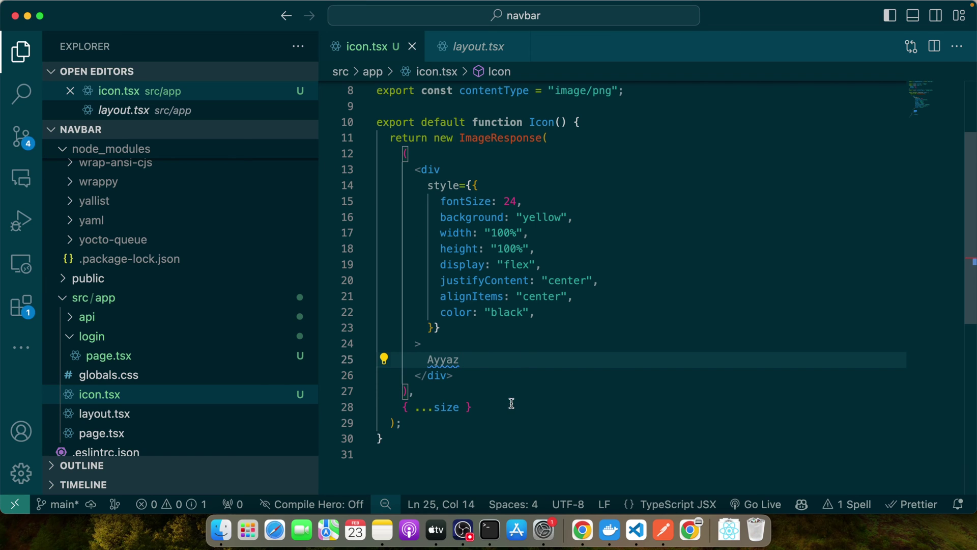
left_click_drag(460, 359, 435, 359)
key("BackSpace")
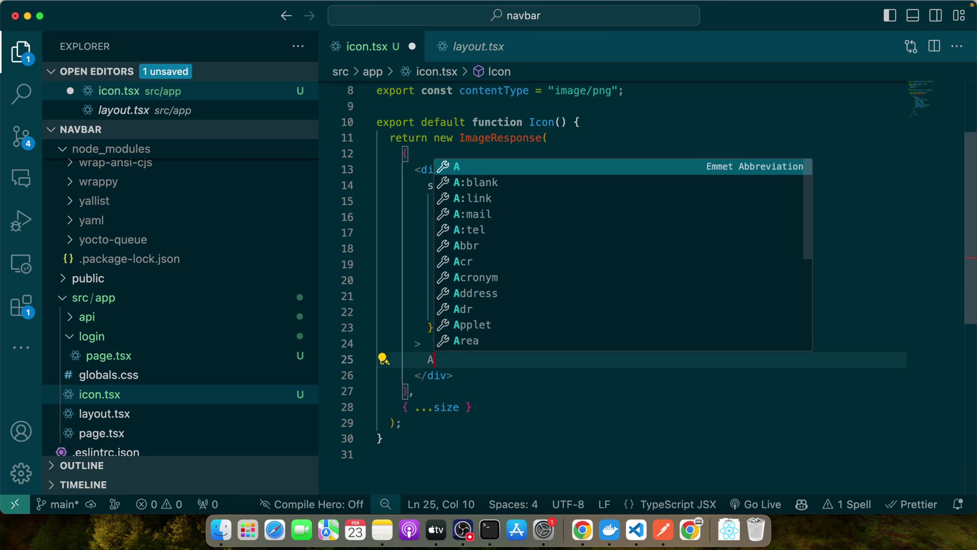
key("super+Tab")
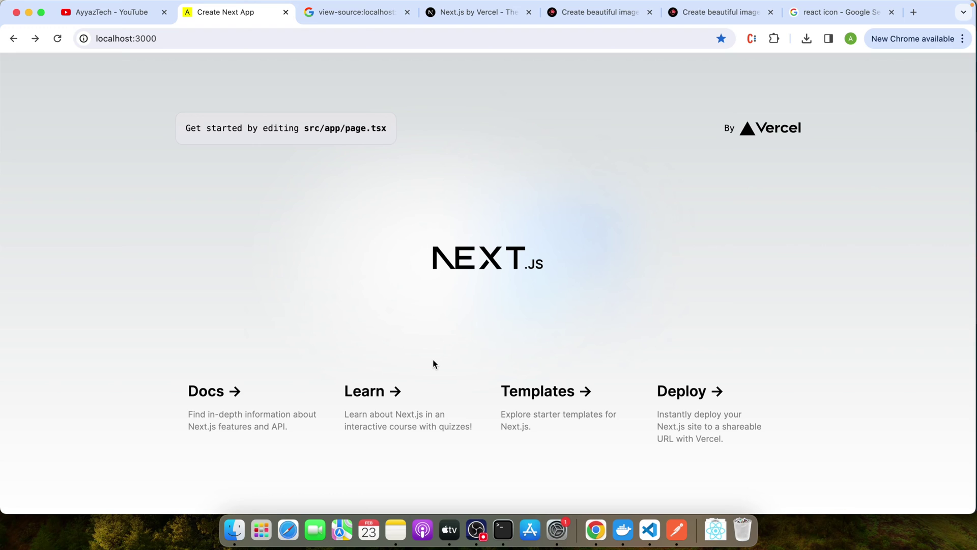
Step: Drag icon.png from Finder Downloads into src/app and duplicate it
key("super+Tab")
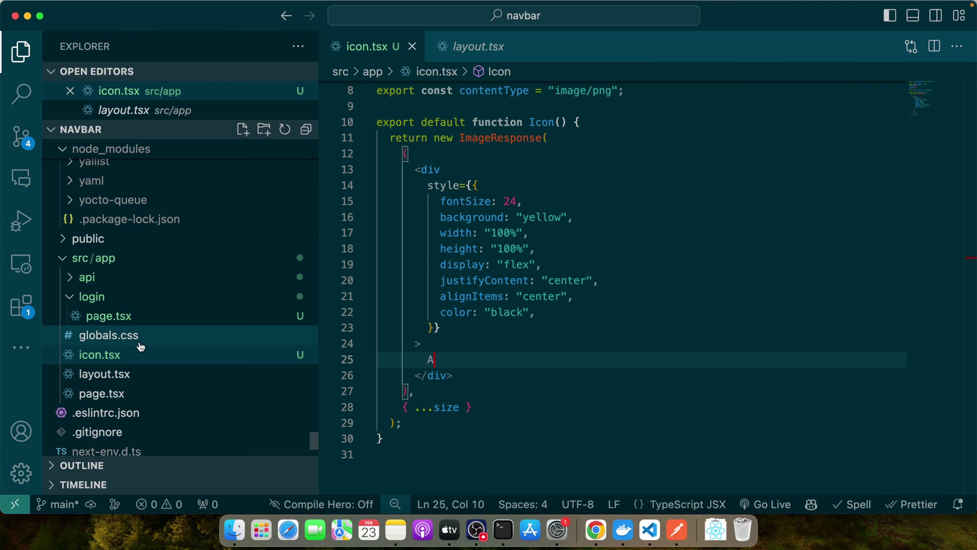
left_click(140, 356)
left_click(235, 530)
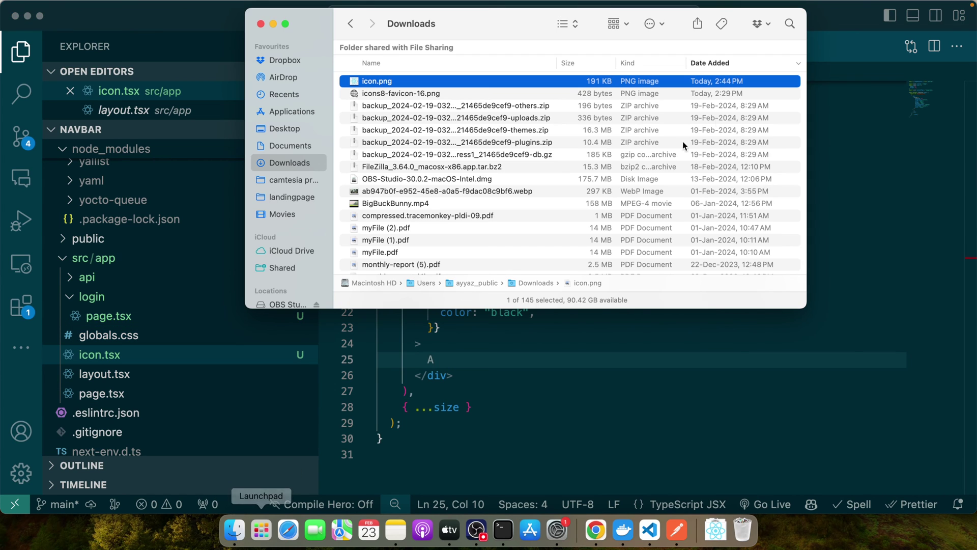
left_click_drag(368, 89, 153, 337)
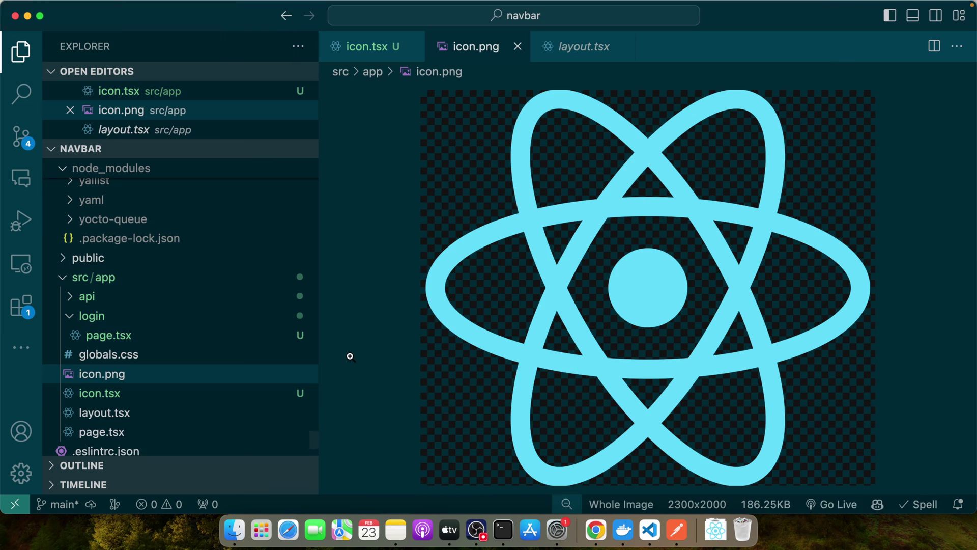
left_click(102, 380)
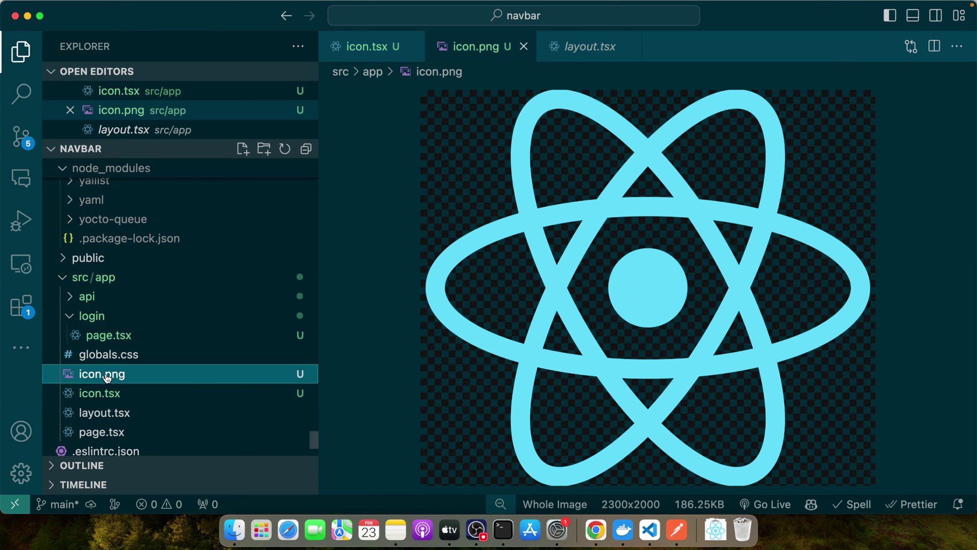
key("super+v")
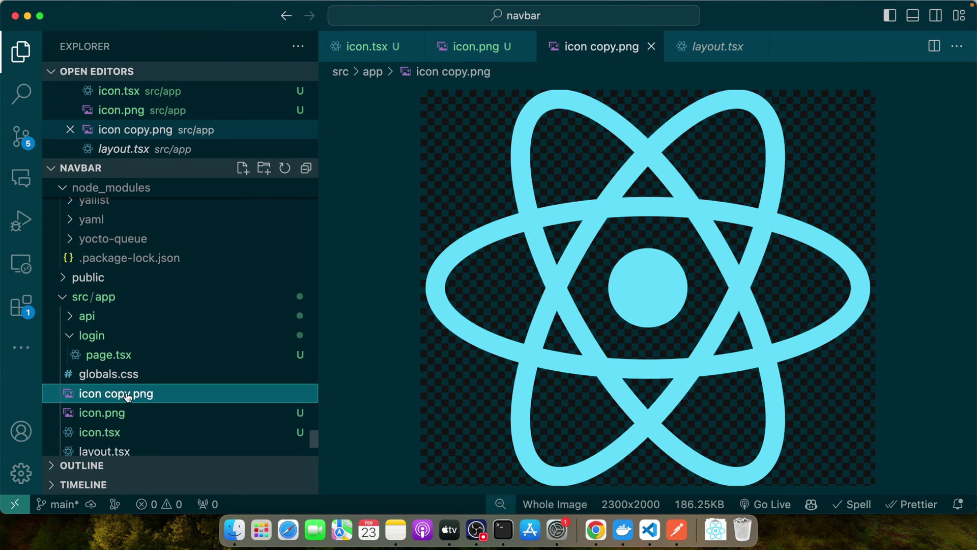
Step: Name the copy icon1.png and the original icon2.png, then view icon1.png
key("Return")
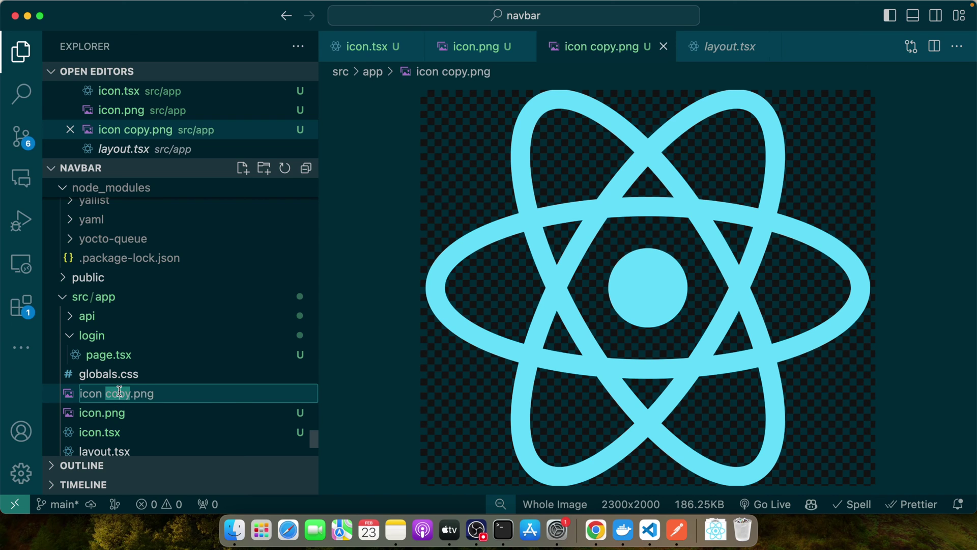
type("icon1")
key("Return")
left_click(113, 413)
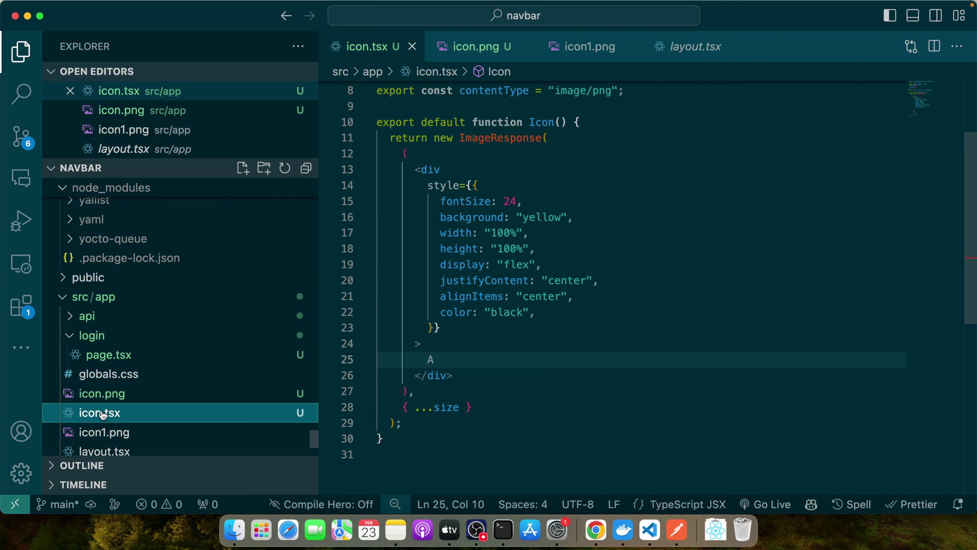
left_click(102, 393)
type("2")
key("Return")
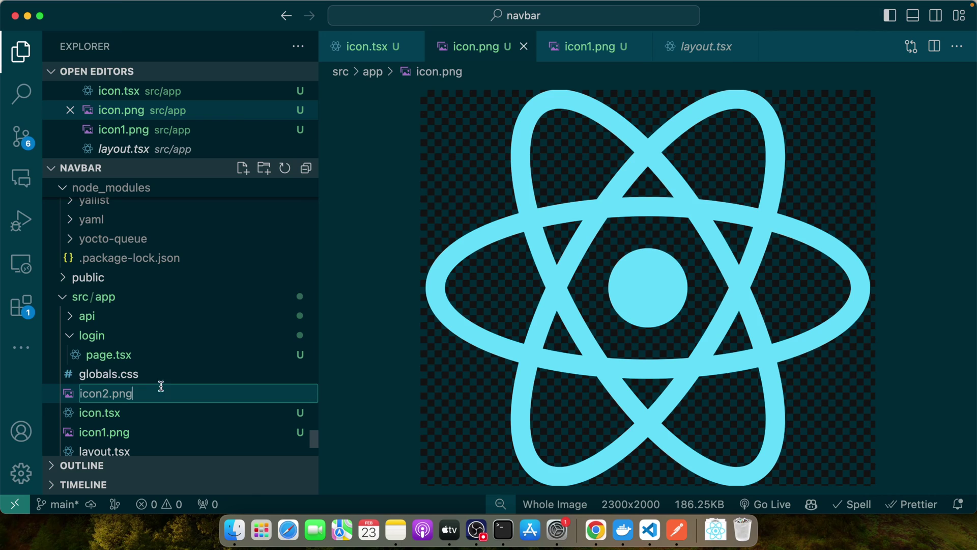
left_click(160, 376)
left_click(134, 414)
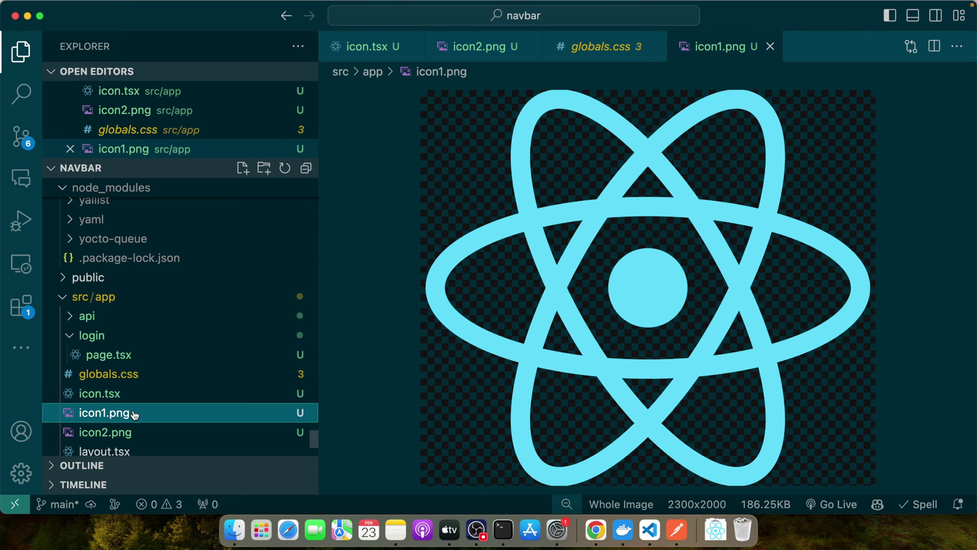